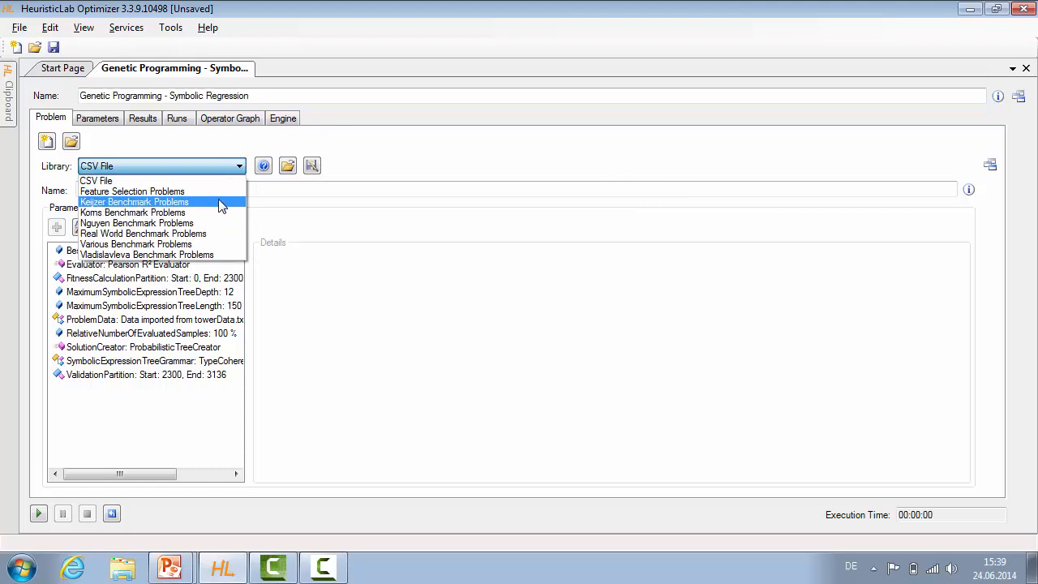
left_click(217, 202)
left_click(394, 166)
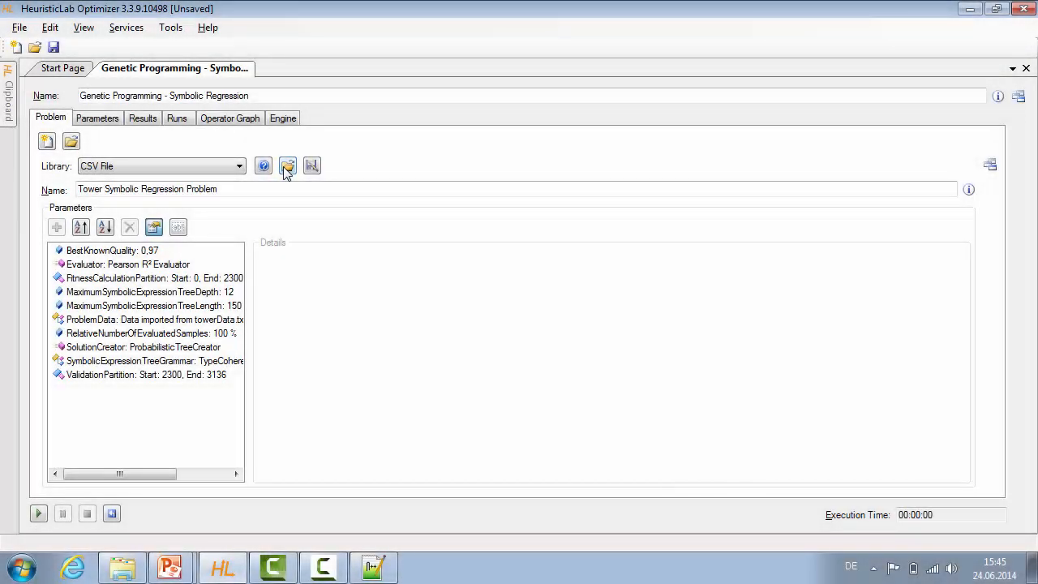
- Start a regression CSV import from the CSV File library and load emulators.csv as the problem file
left_click(287, 168)
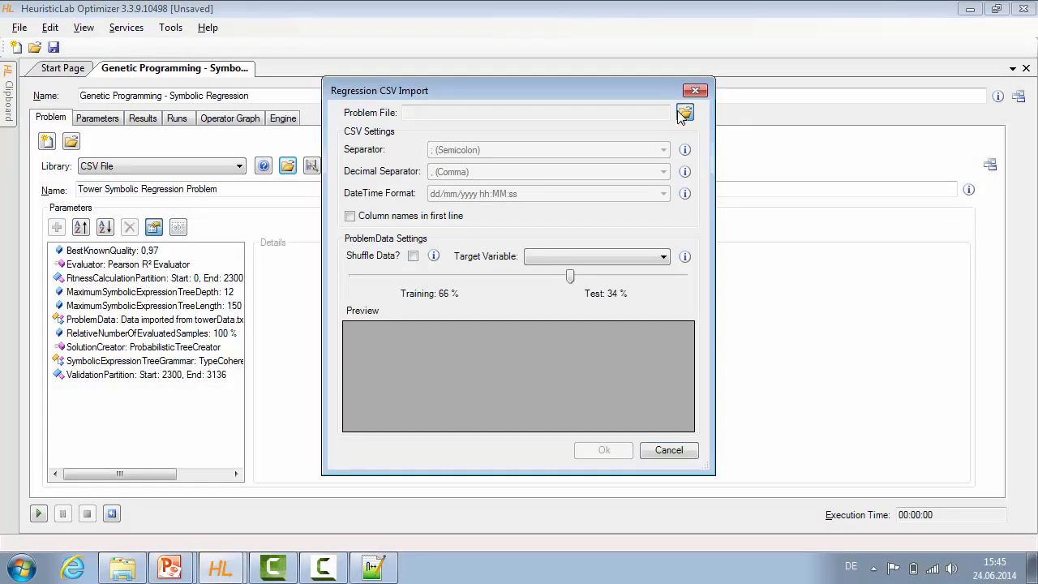
left_click(683, 113)
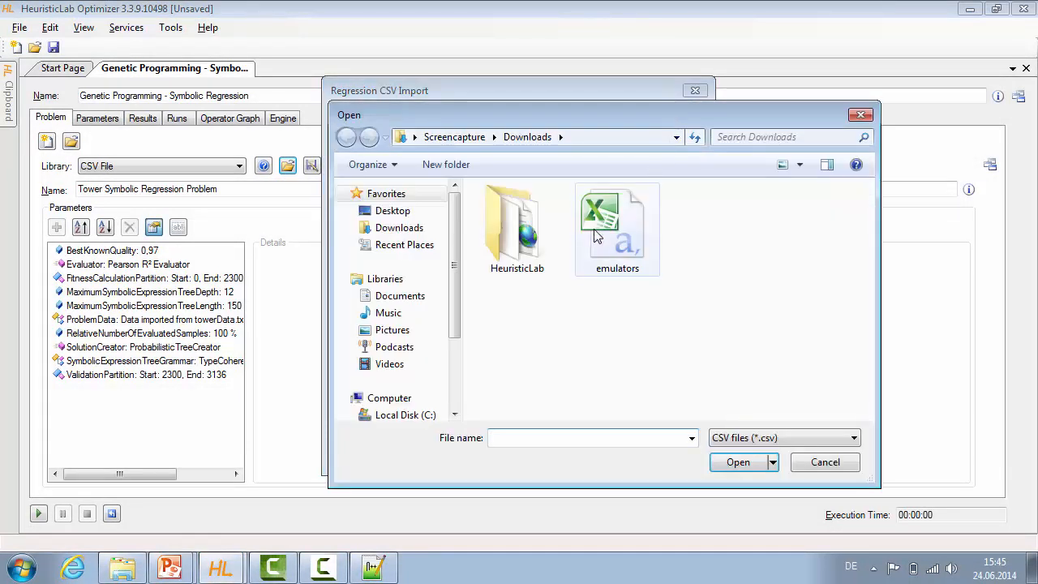
double_click(597, 235)
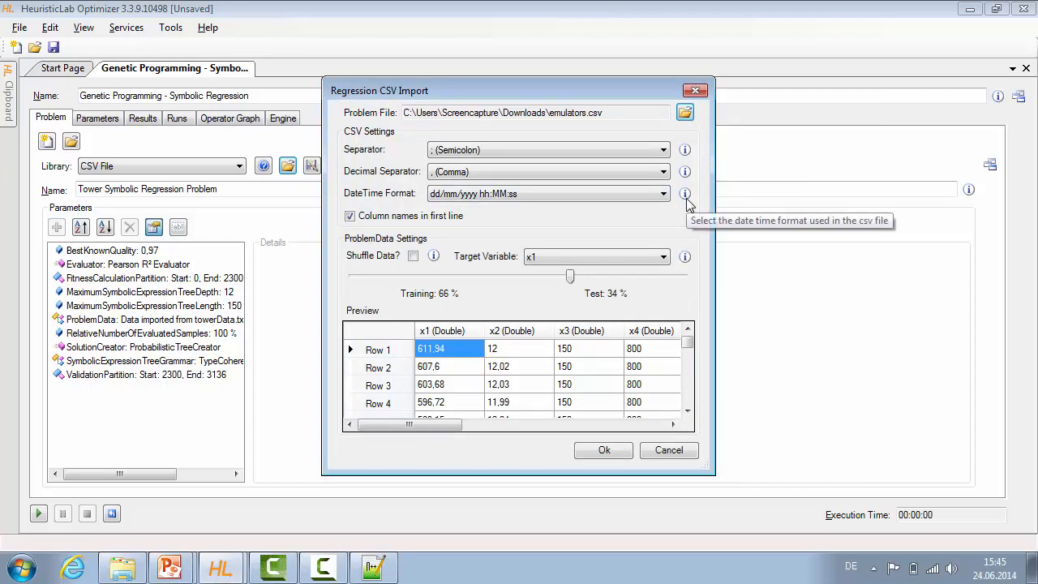
- Examine the available separator, decimal separator and date-time format options for the CSV file
left_click(665, 152)
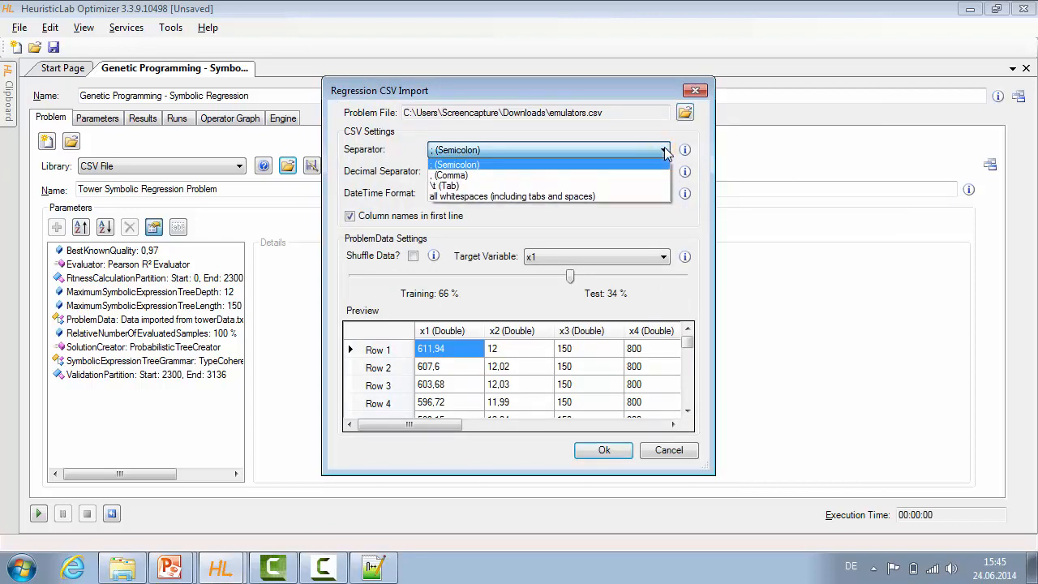
left_click(664, 151)
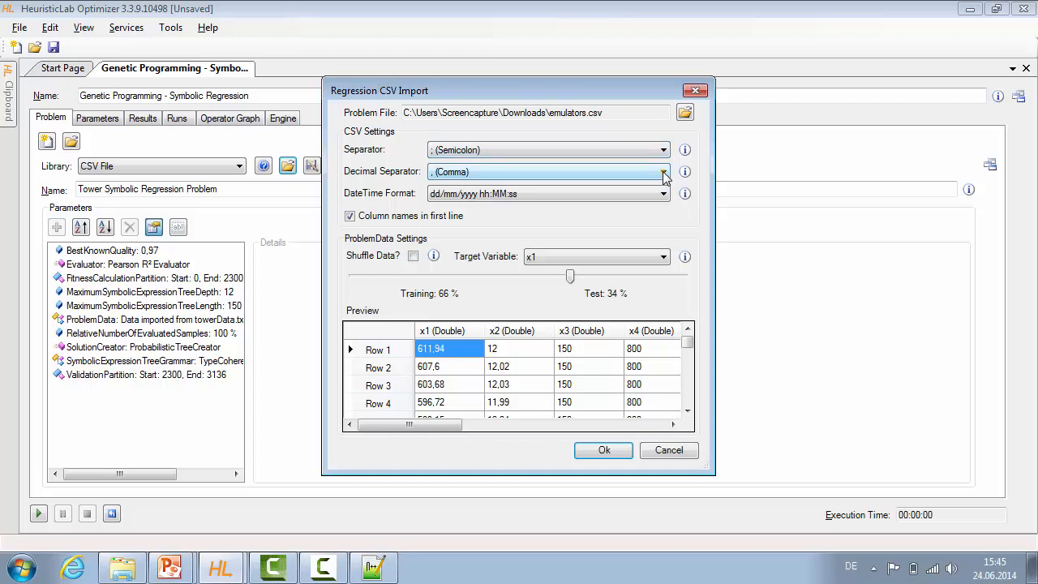
left_click(665, 173)
left_click(665, 174)
left_click(663, 195)
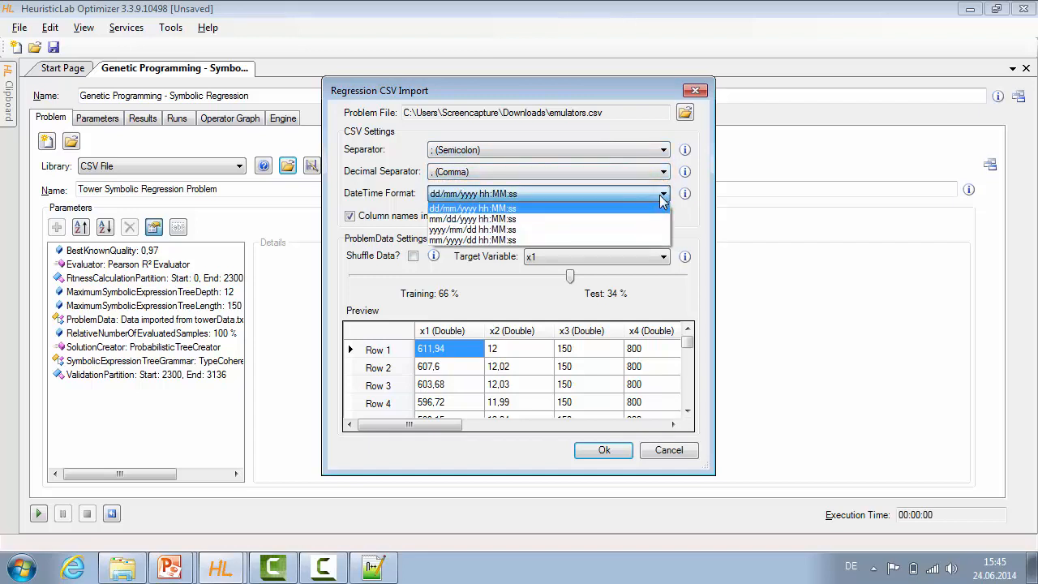
left_click(660, 194)
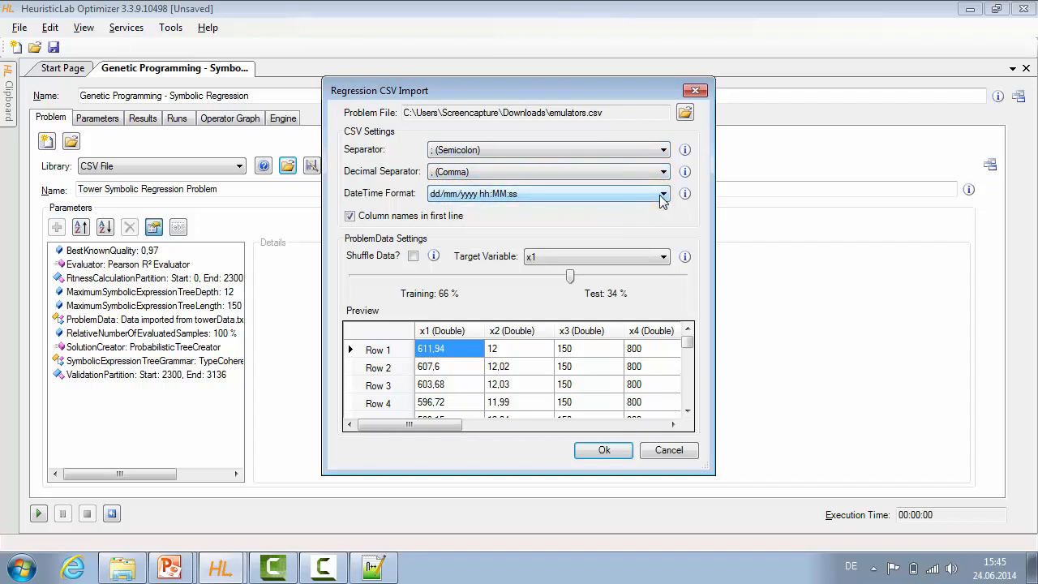
- Set the target variable to y2, split the data into 50 % training and 50 % test, and import it
left_click(651, 259)
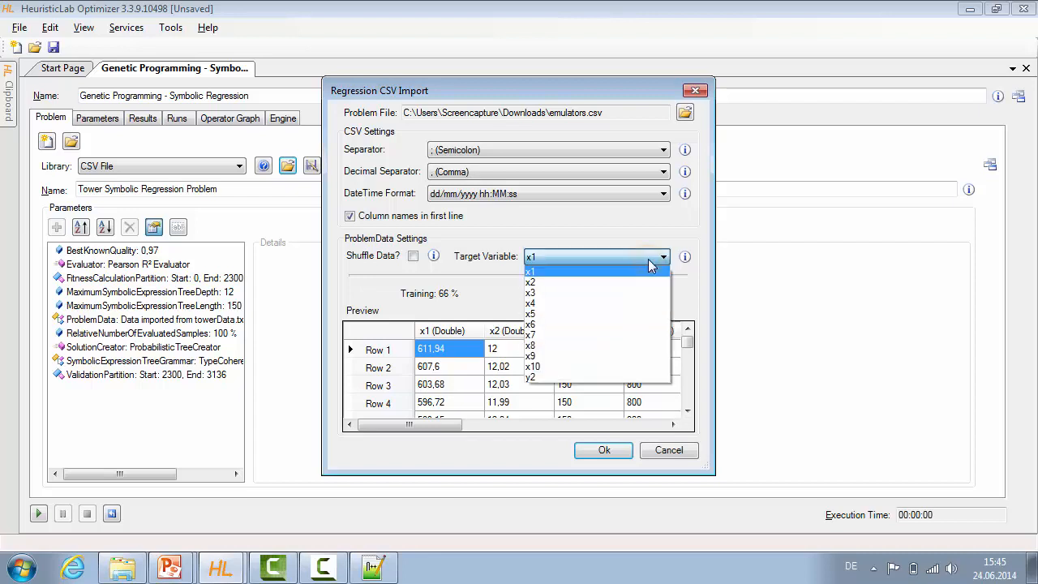
left_click(623, 379)
left_click_drag(578, 278, 513, 284)
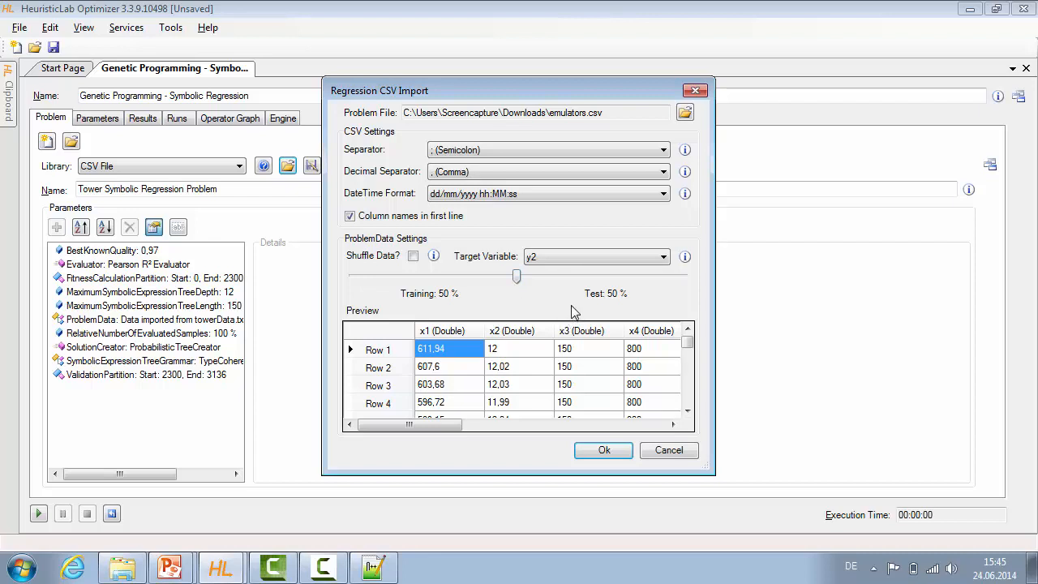
left_click(620, 454)
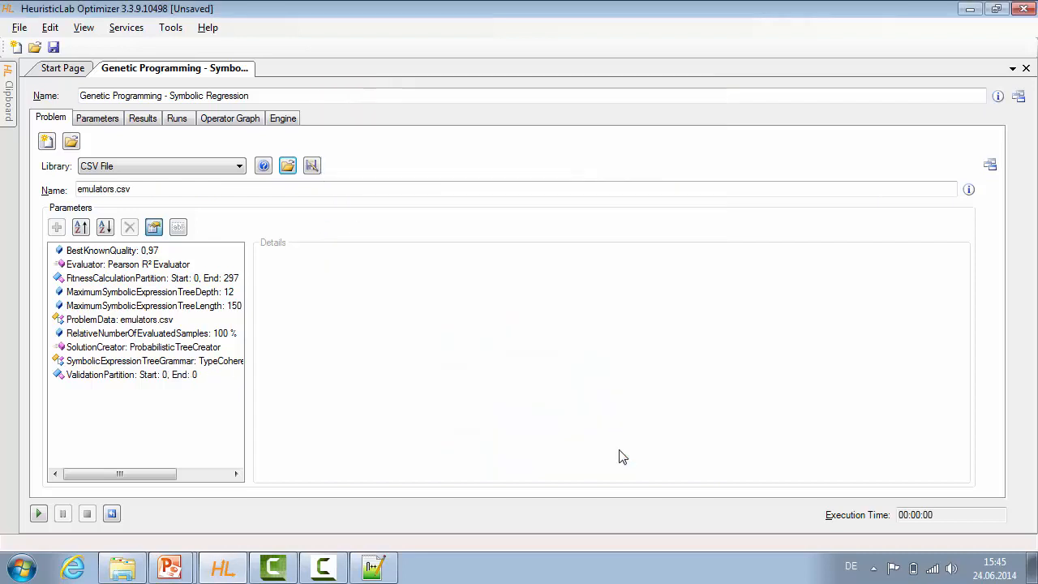
- Open the problem data in its own view and examine its dataset and list of input variables
left_click(139, 189)
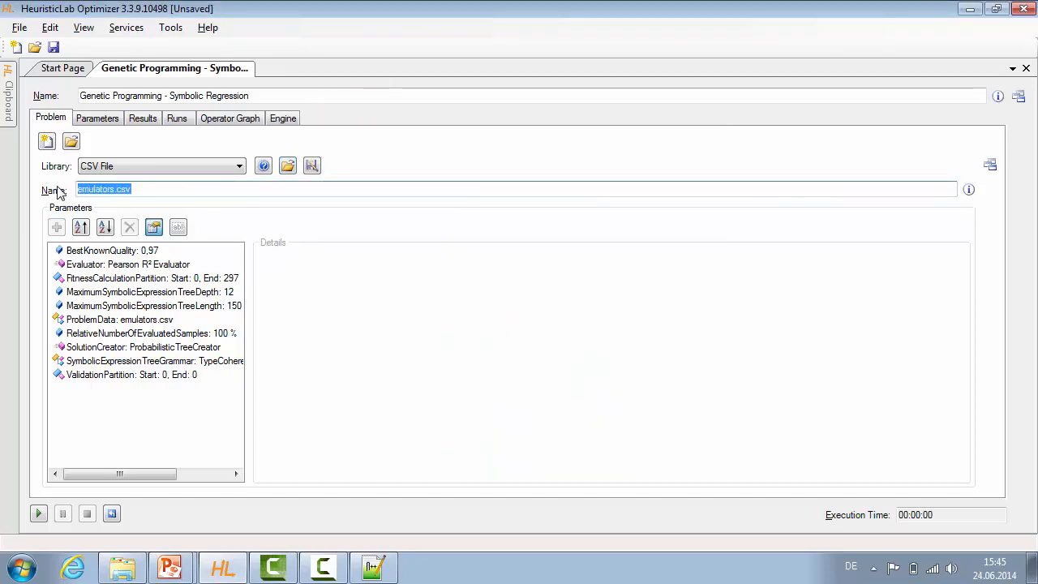
double_click(136, 320)
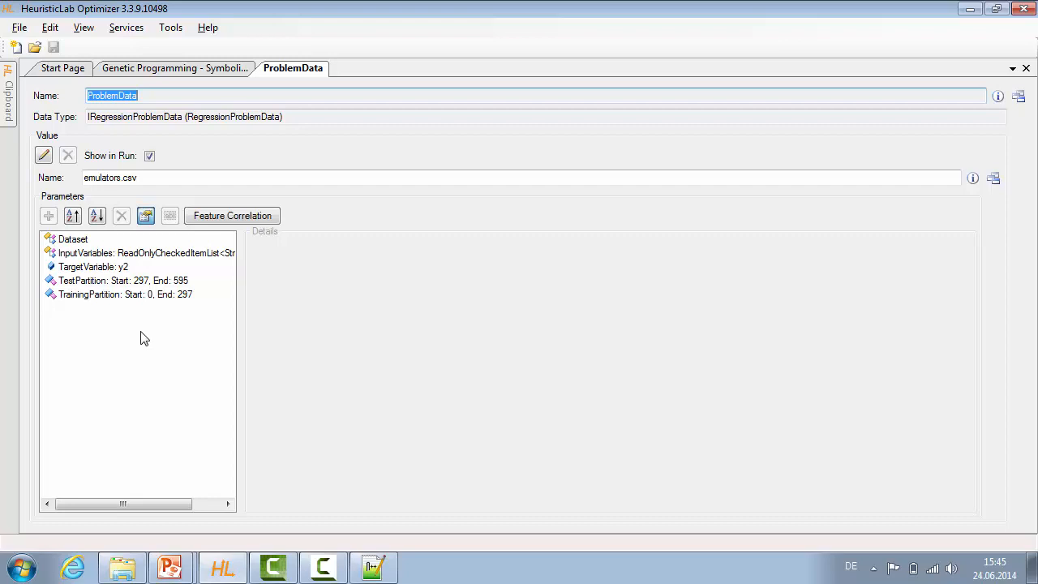
left_click(71, 239)
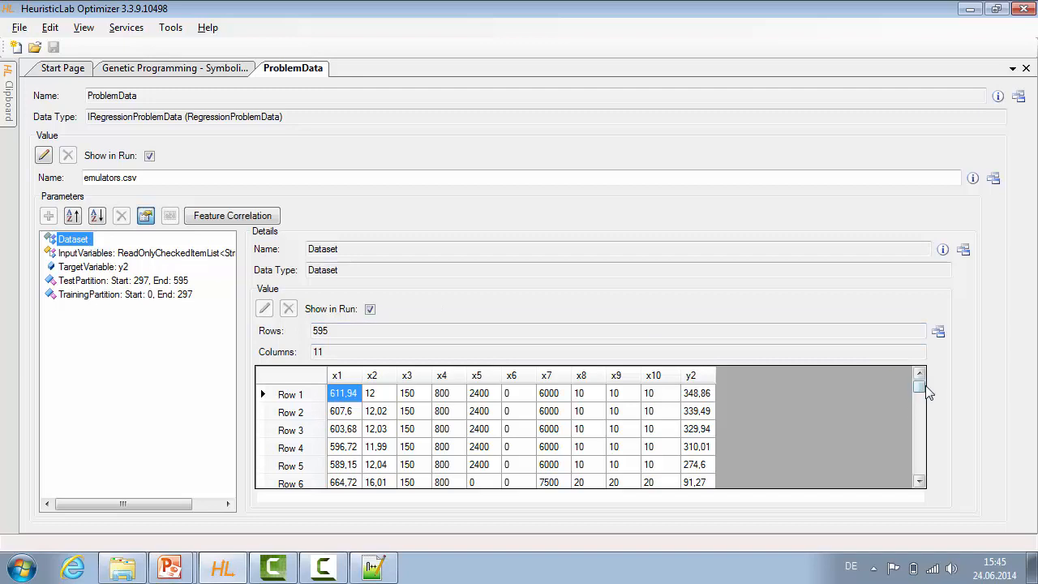
mouse_move(923, 385)
left_mouse_down()
mouse_move(926, 410)
mouse_move(929, 387)
left_mouse_up()
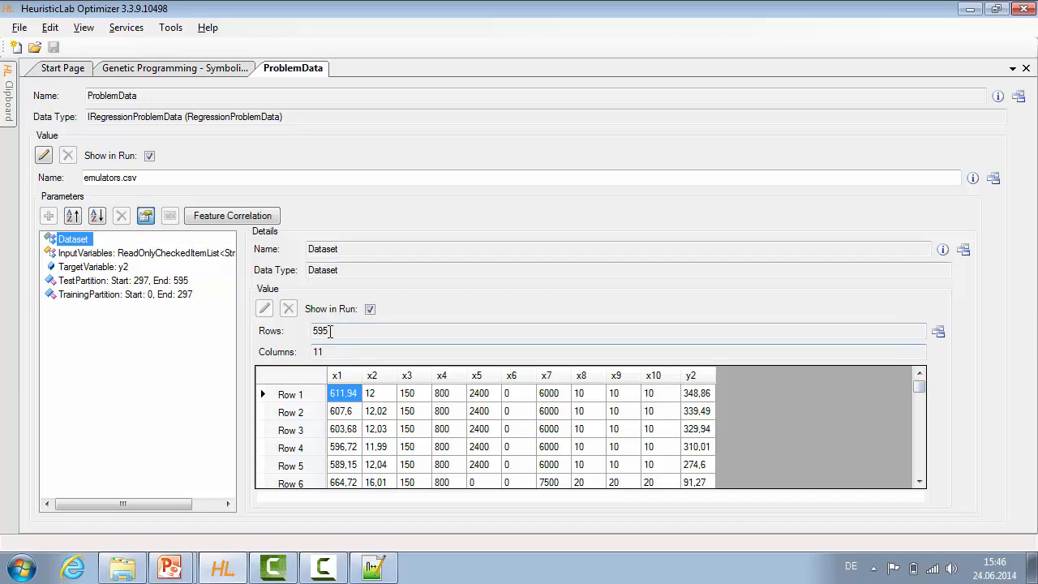
left_click(206, 255)
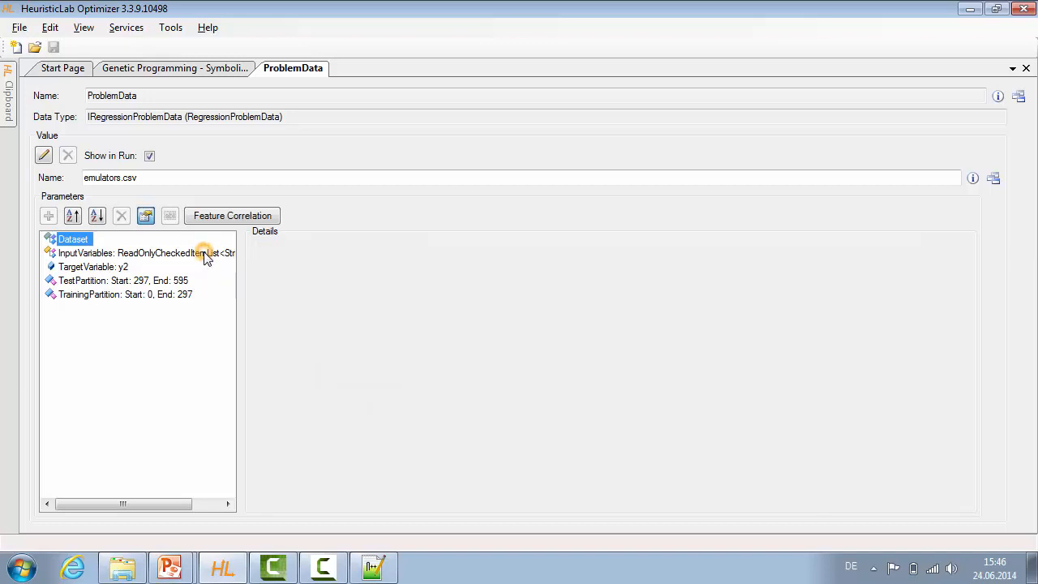
left_click_drag(409, 397, 398, 371)
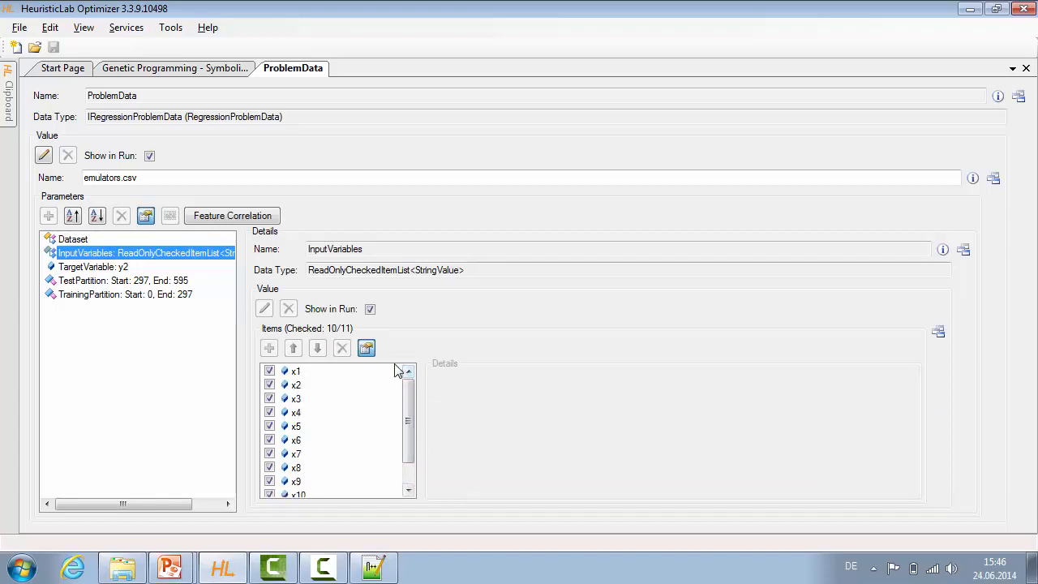
- Check the target variable selection of the problem data and close that view
left_click(129, 269)
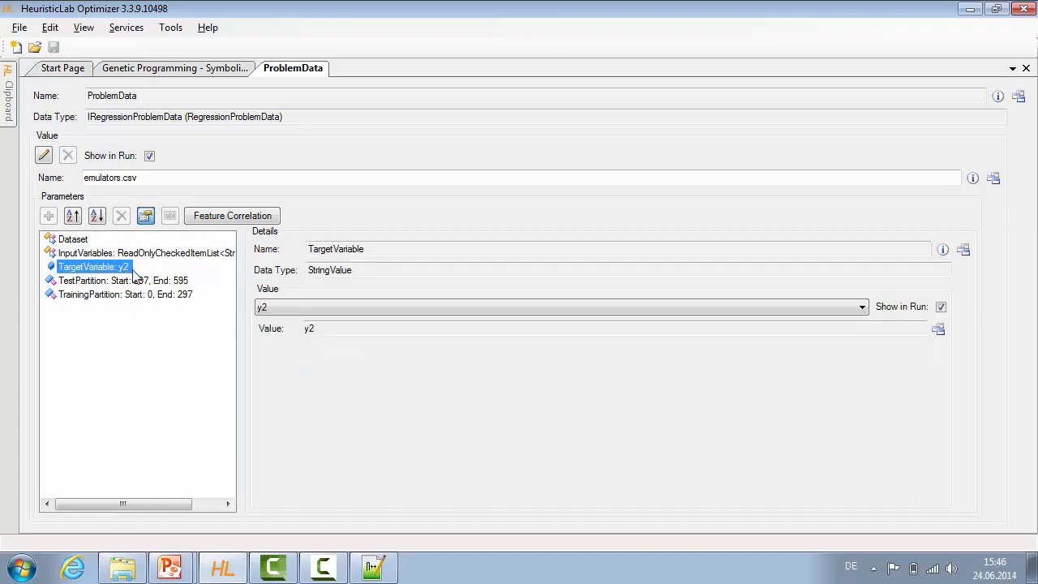
left_click(288, 308)
left_click(285, 312)
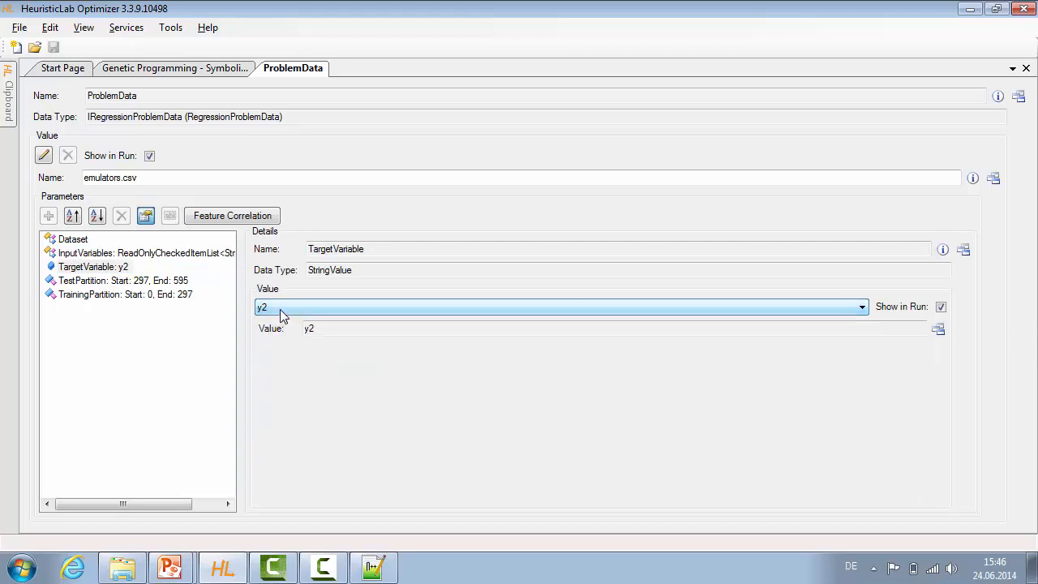
left_click(1026, 68)
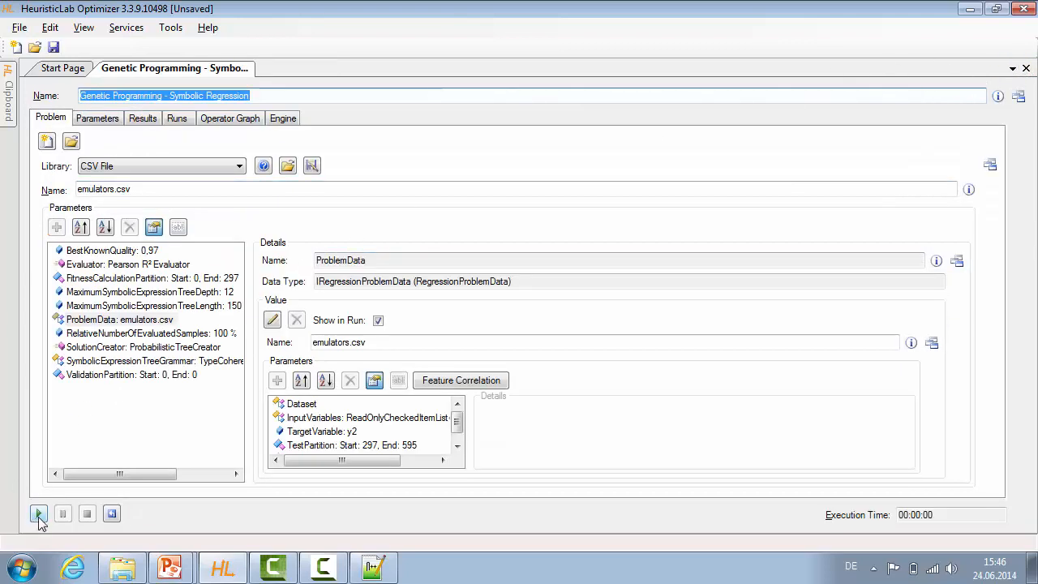
- Start the genetic programming run and follow its Qualities, Variable frequencies and Tree Length Histogram charts
left_click(38, 513)
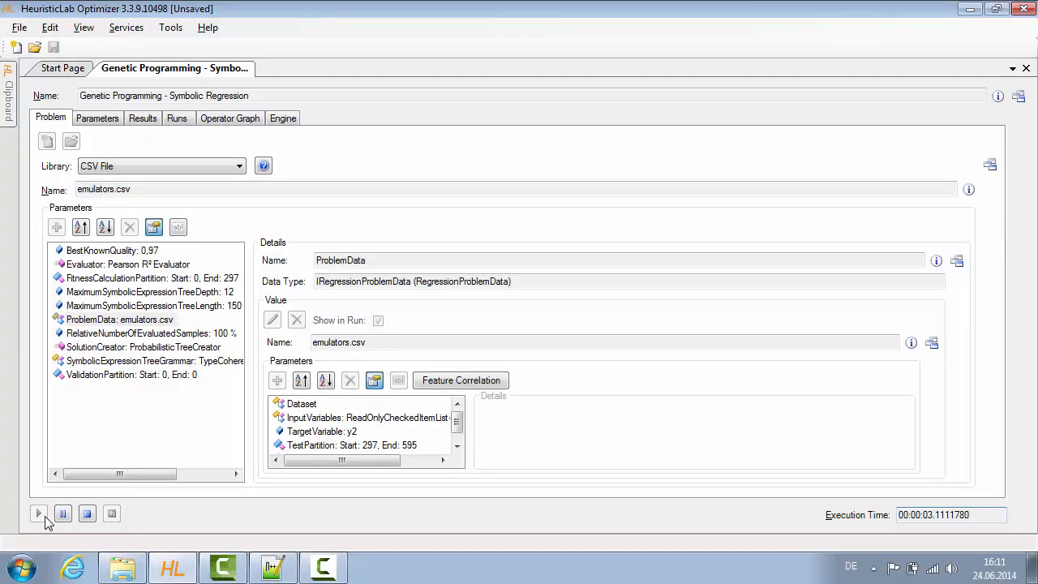
left_click(156, 121)
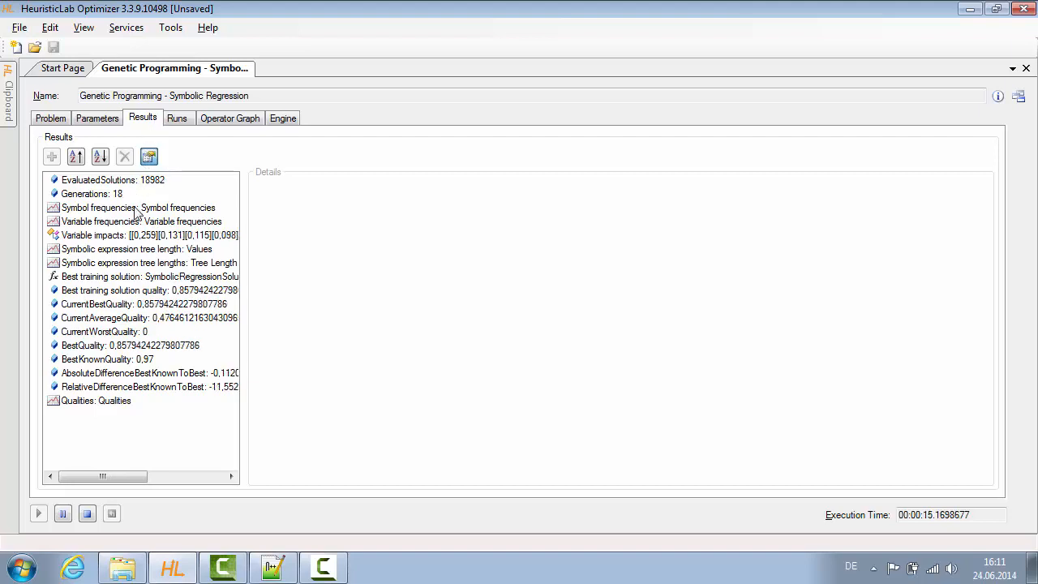
left_click(106, 404)
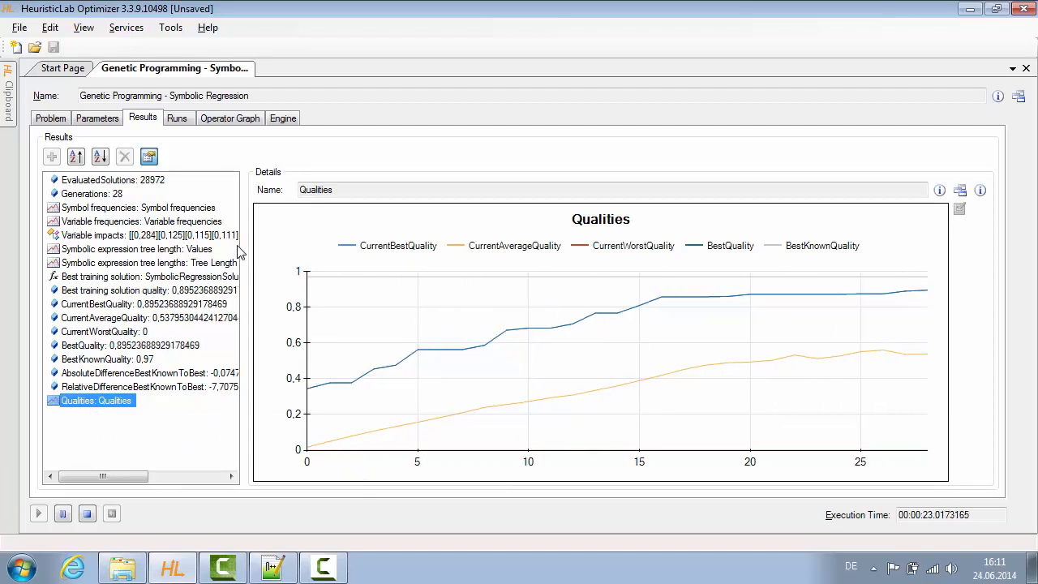
left_click(210, 222)
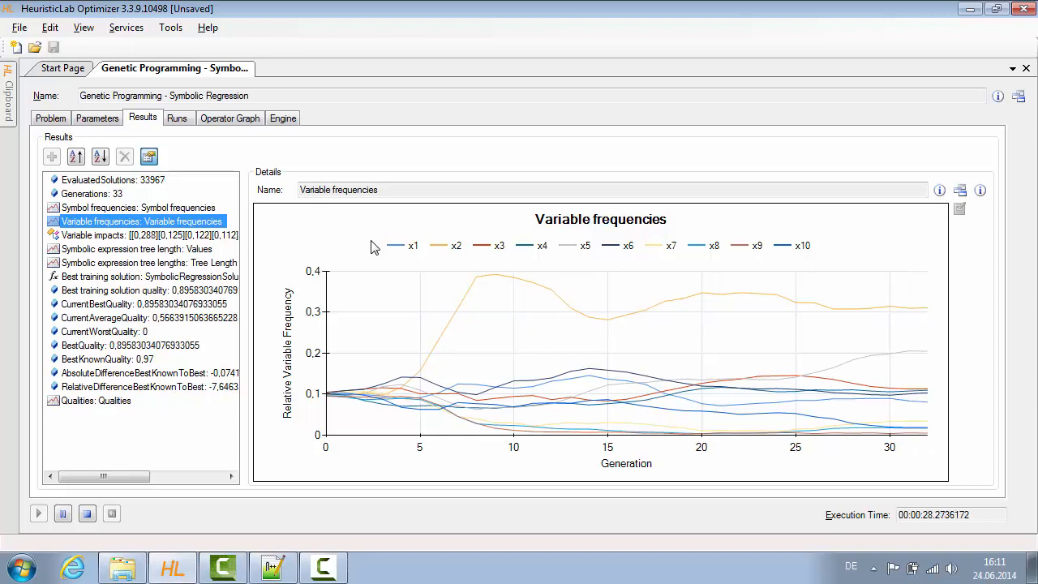
left_click(227, 263)
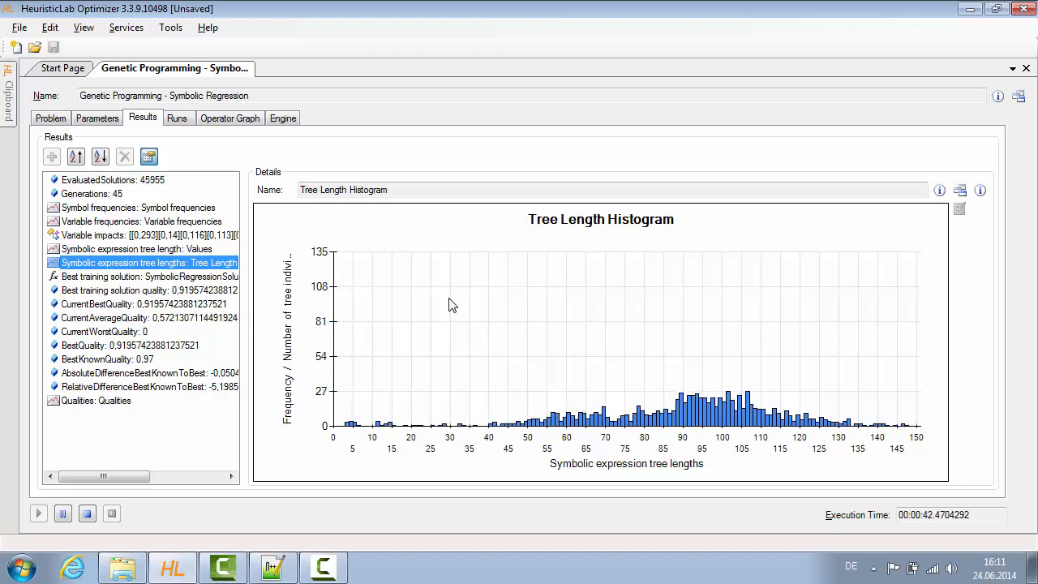
- Open the best training solution in its own view and widen its list of results
left_click(217, 279)
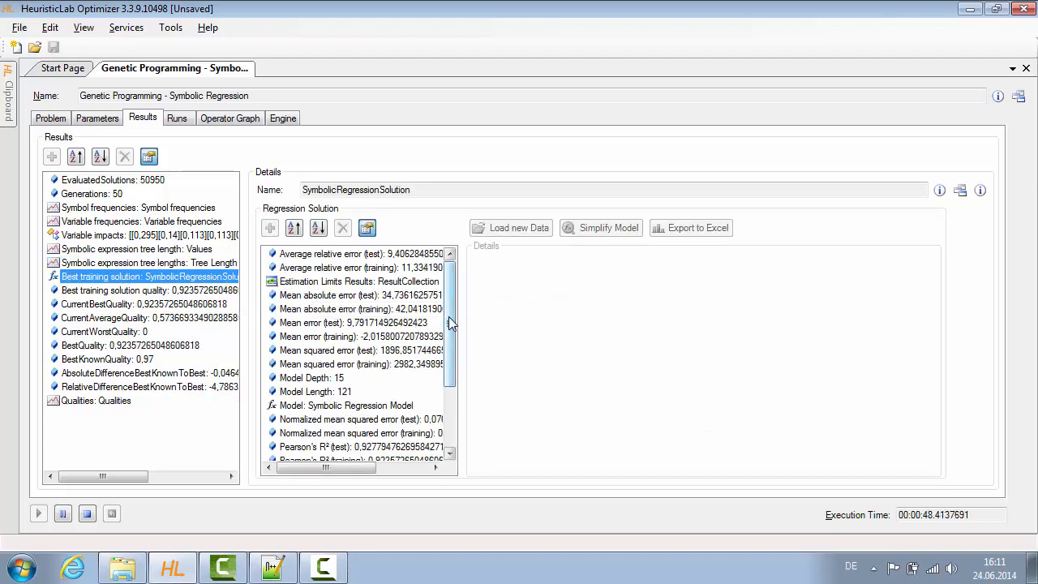
left_click_drag(449, 372, 449, 414)
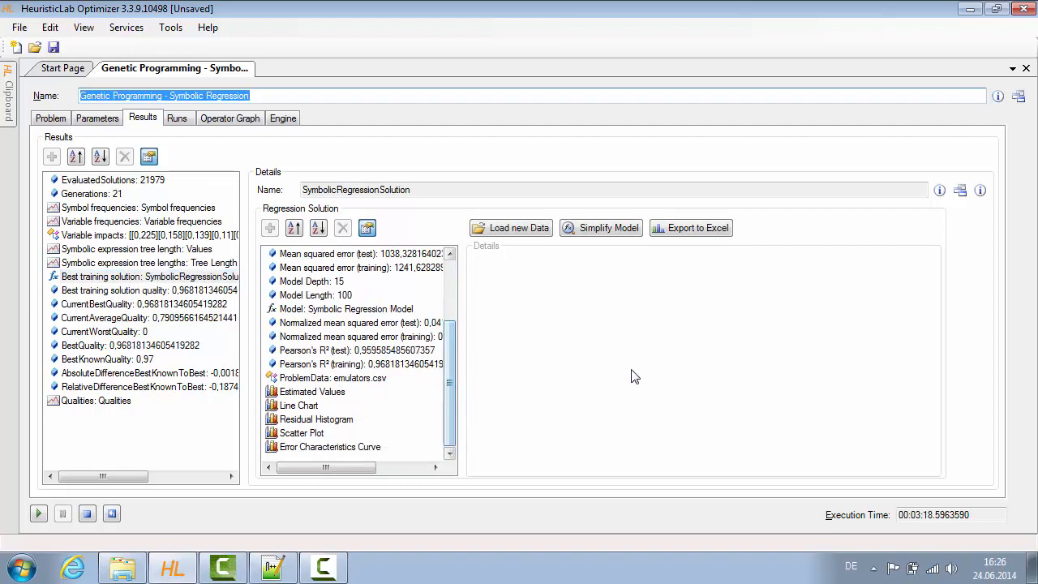
left_click(961, 193)
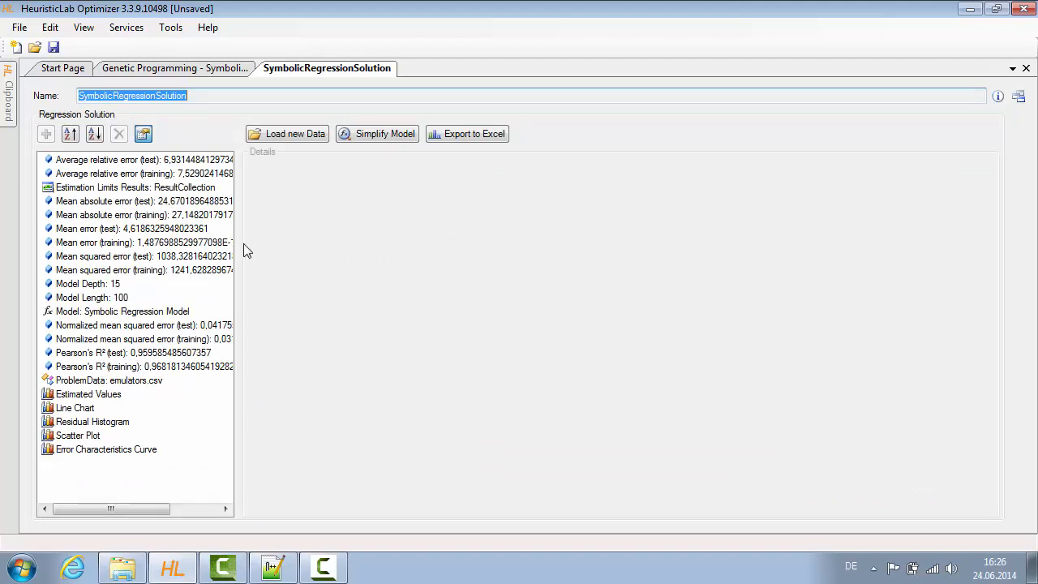
left_click_drag(240, 248, 273, 251)
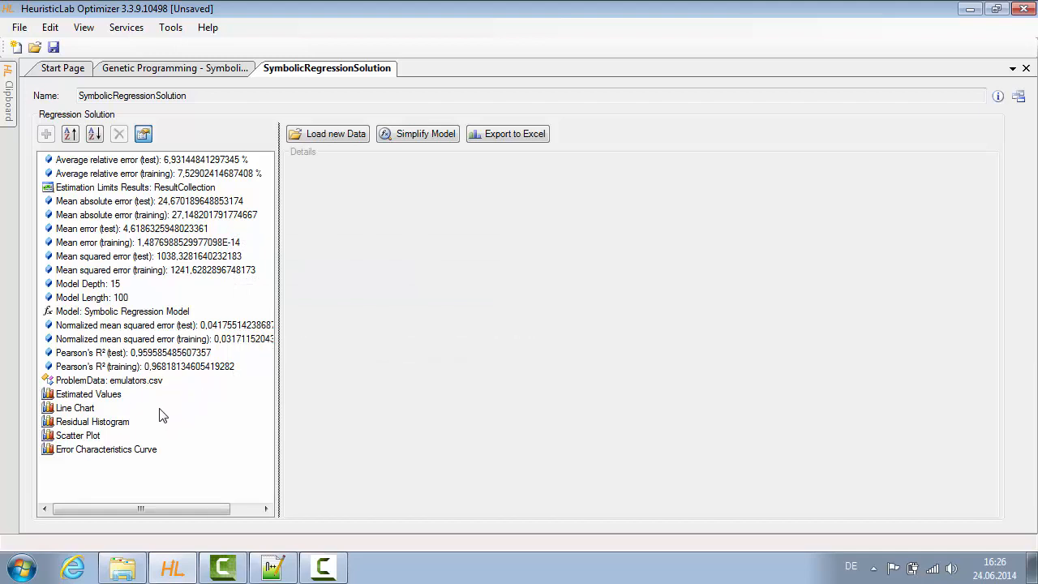
- Display the solution's symbolic regression model tree and its scatter plot with the test samples included
left_click(140, 316)
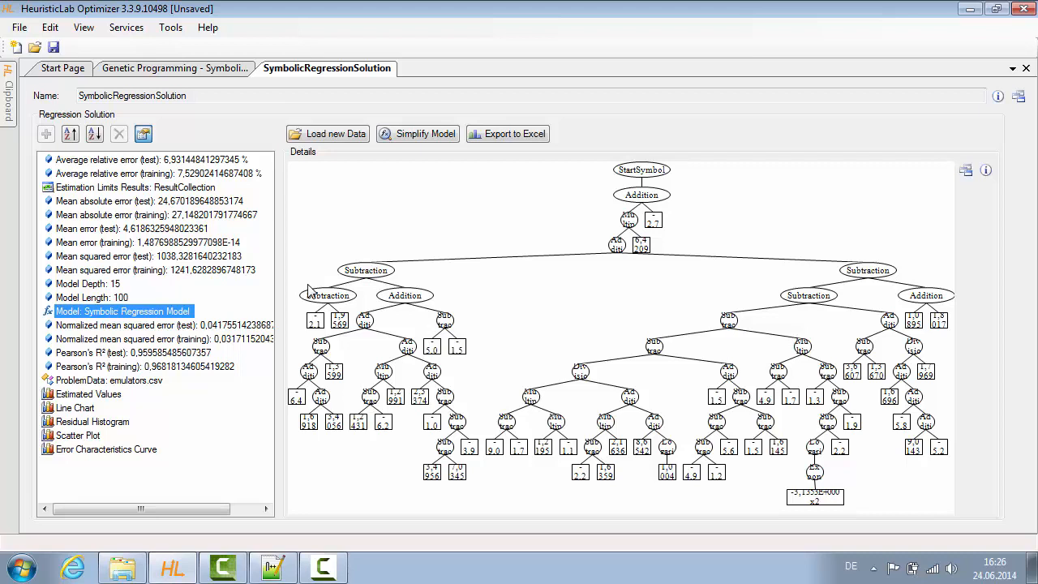
left_click(90, 442)
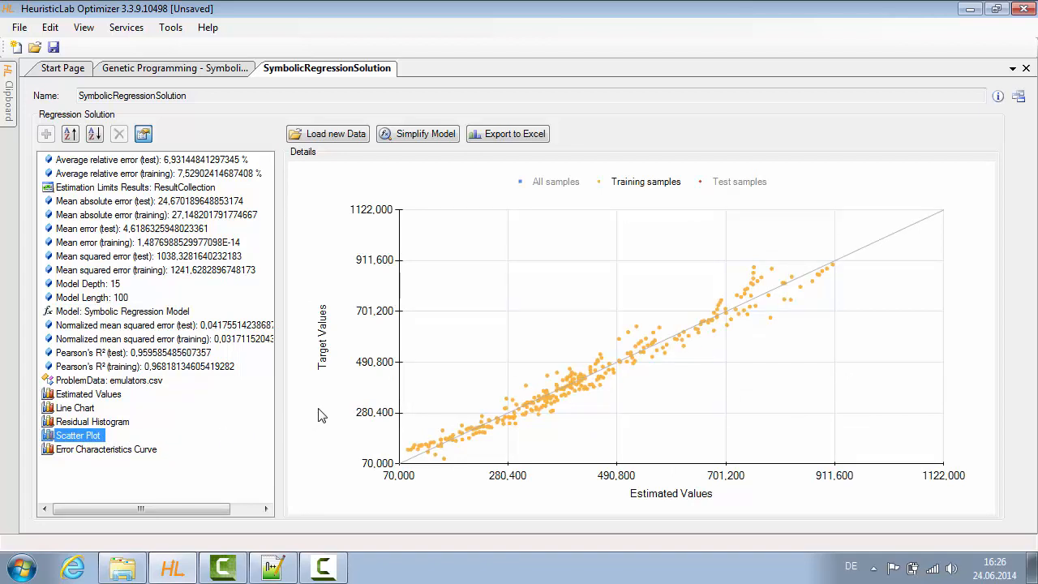
left_click(733, 187)
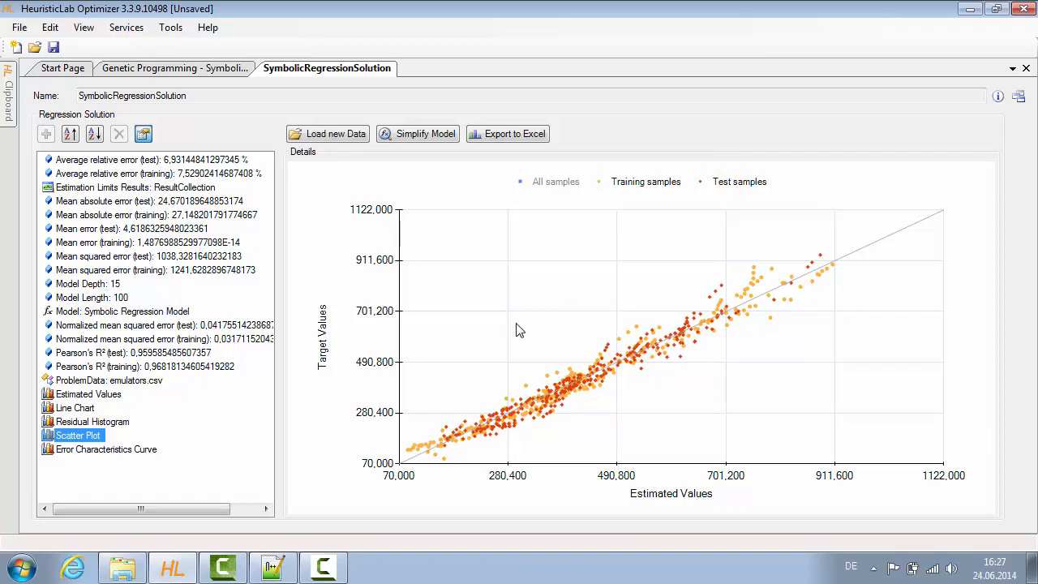
- Examine the solution's line chart zoomed in on the test partition, and view its residual histogram
left_click(92, 410)
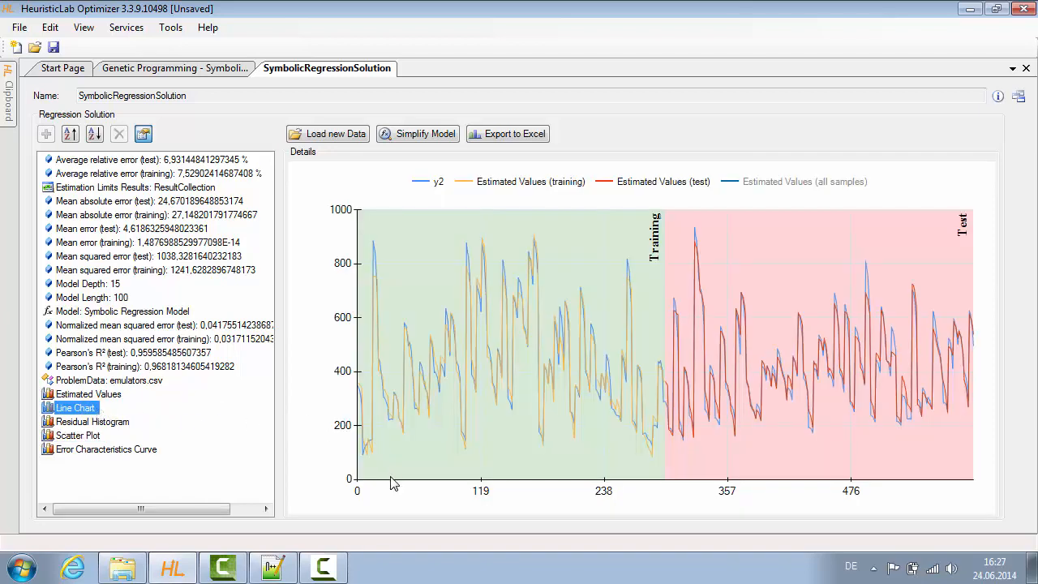
left_click_drag(390, 477, 555, 209)
left_click_drag(554, 480, 830, 459)
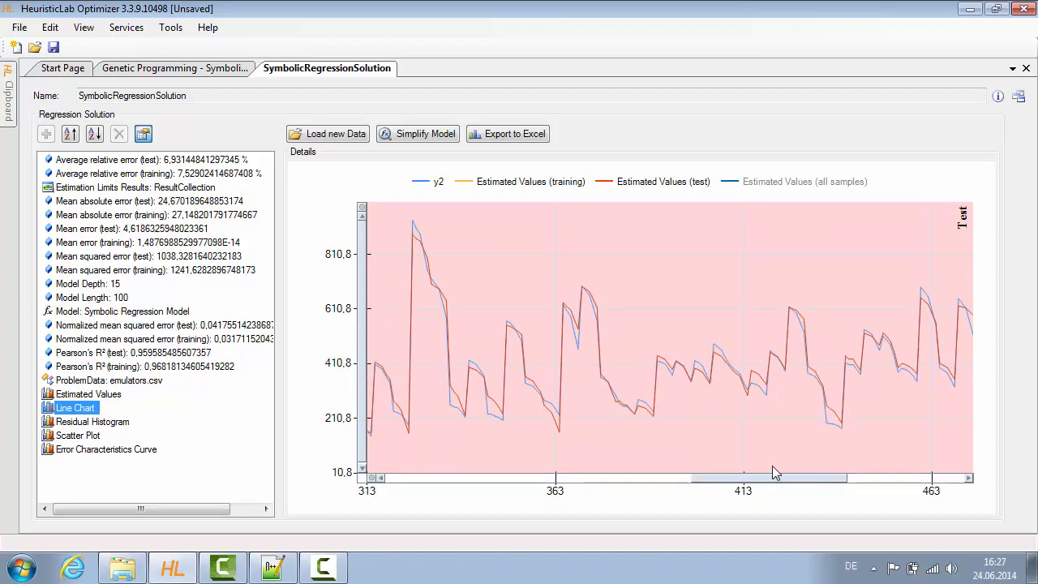
left_click(91, 423)
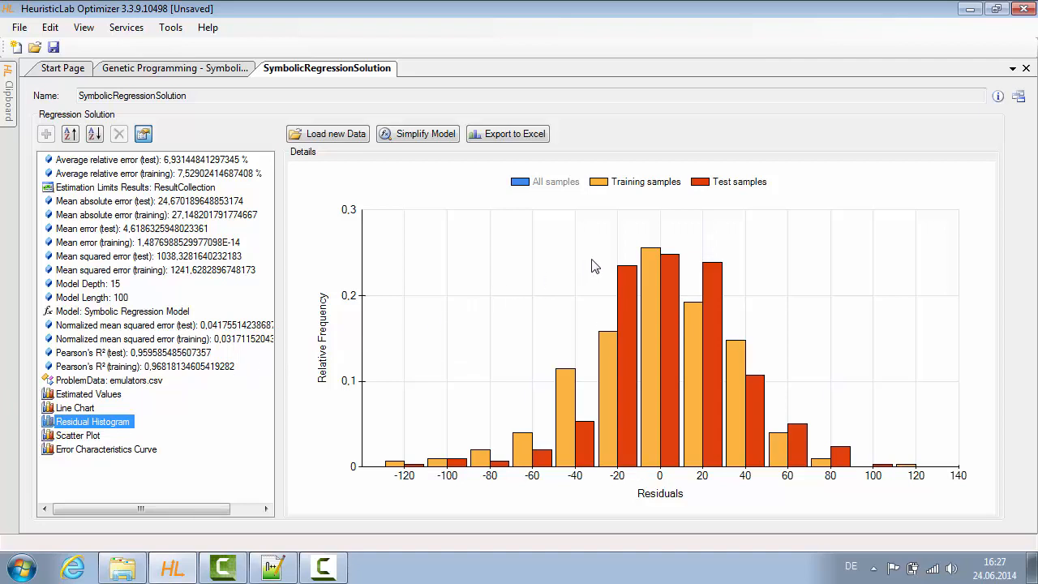
- Compare the residual histogram with and without the training samples, and display the error characteristics curve
left_click(713, 189)
left_click(642, 192)
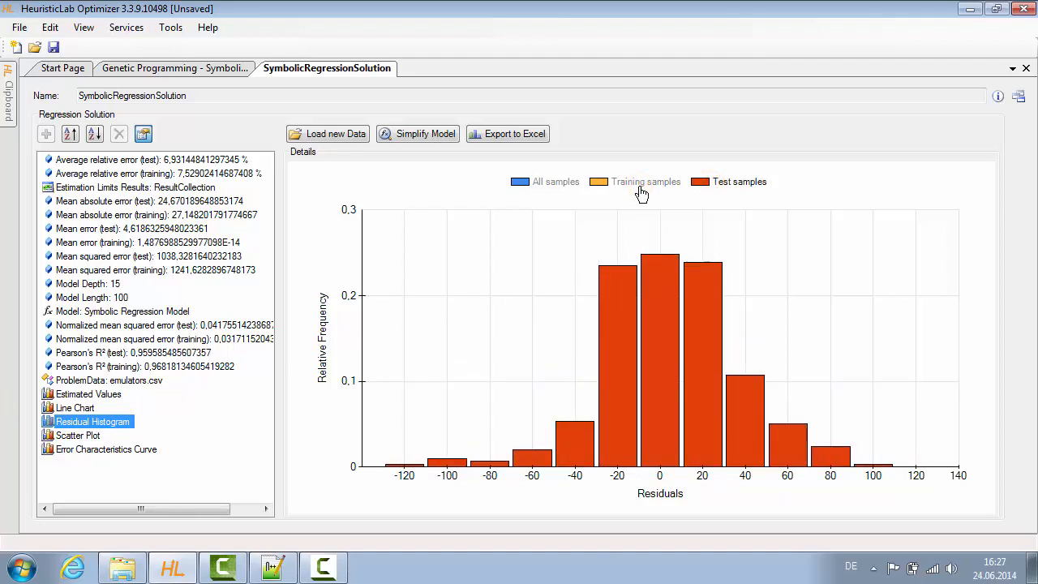
left_click(641, 193)
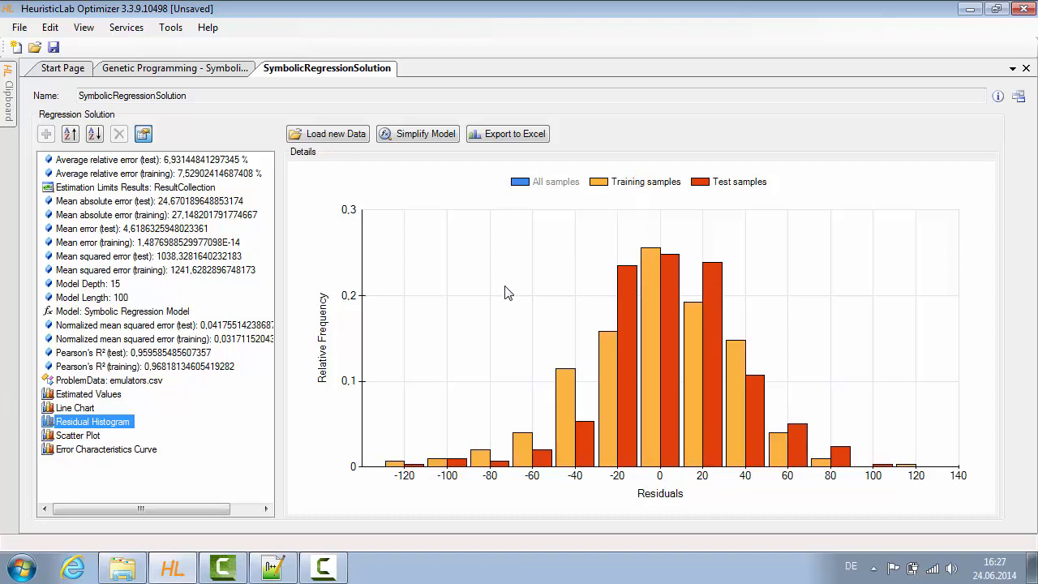
left_click(138, 456)
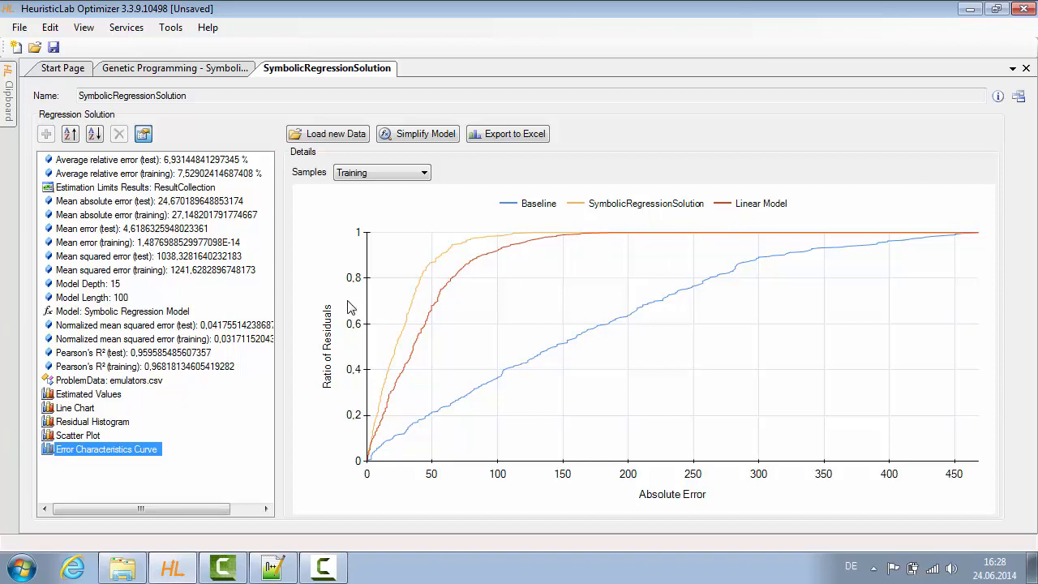
- Open the solution in the interactive simplifier with an enlarged tree and its scatter plot displayed, and simplify the model tree
left_click(412, 139)
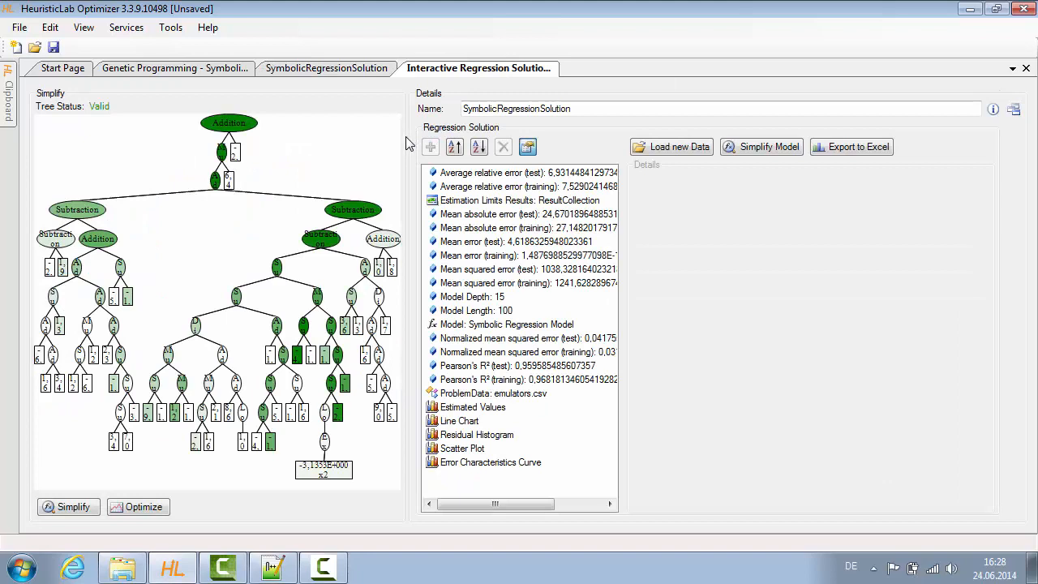
left_click_drag(405, 135, 519, 151)
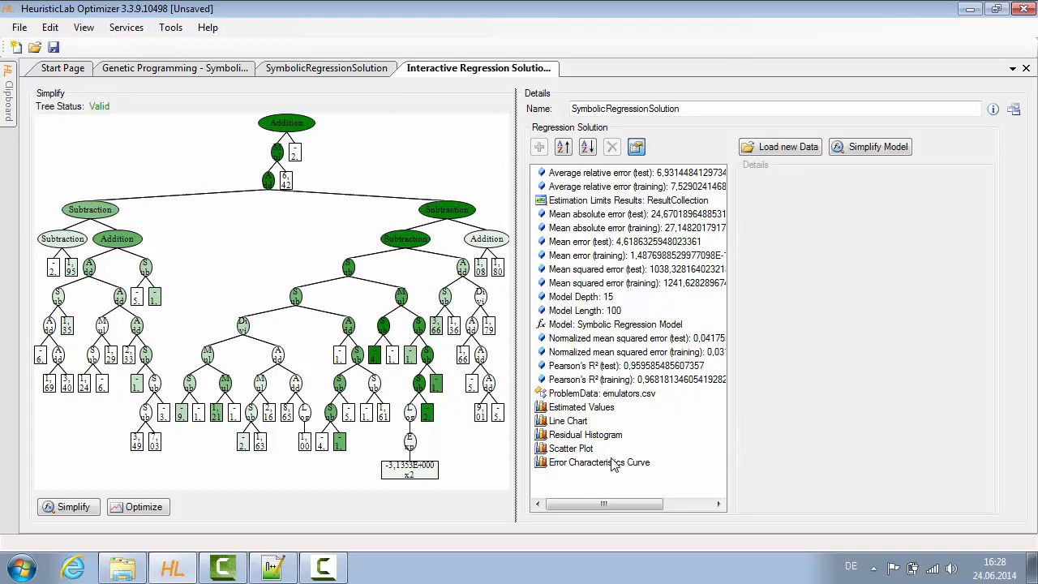
left_click(578, 450)
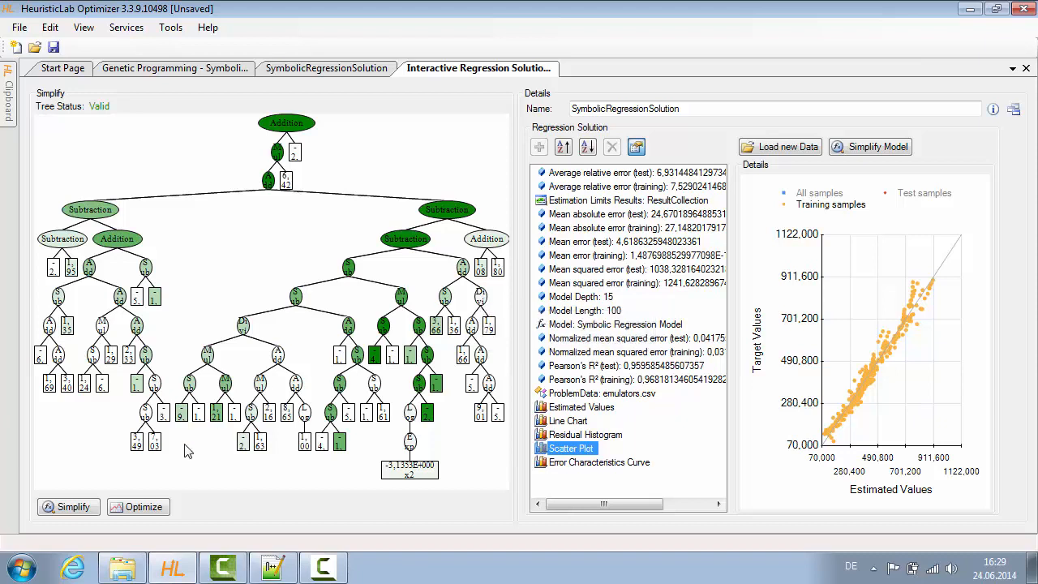
left_click(72, 508)
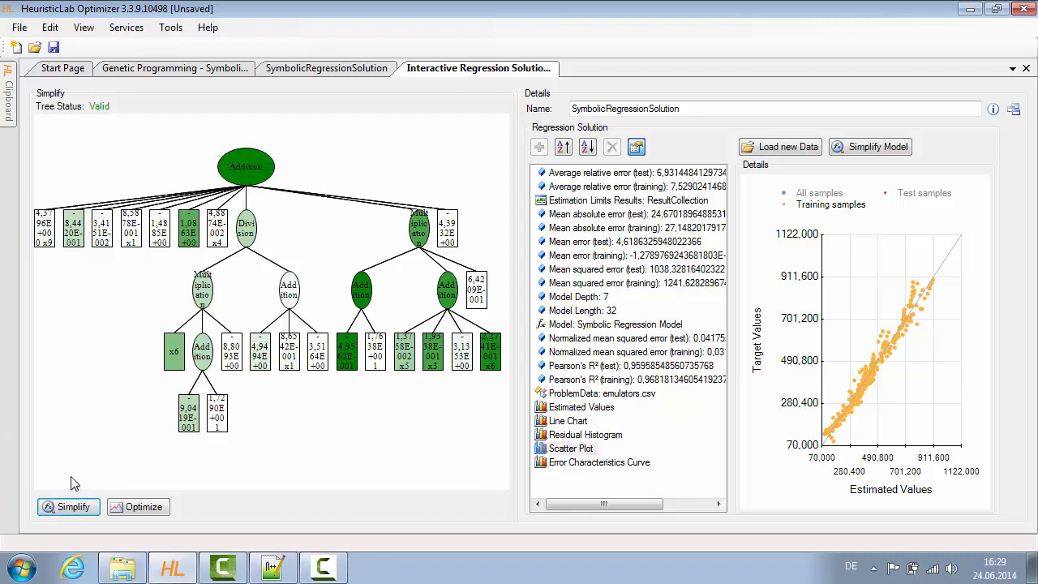
- Replace the main addition's fourth and fifth terms with constants, testing and restoring its third term, the division's denominator and the denominator's x1 term
double_click(295, 298)
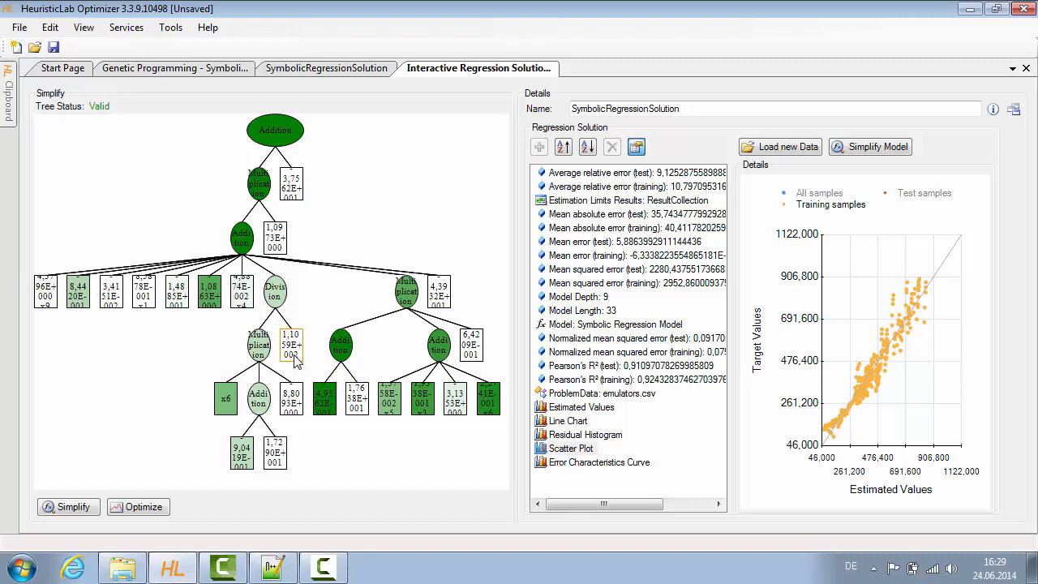
double_click(292, 348)
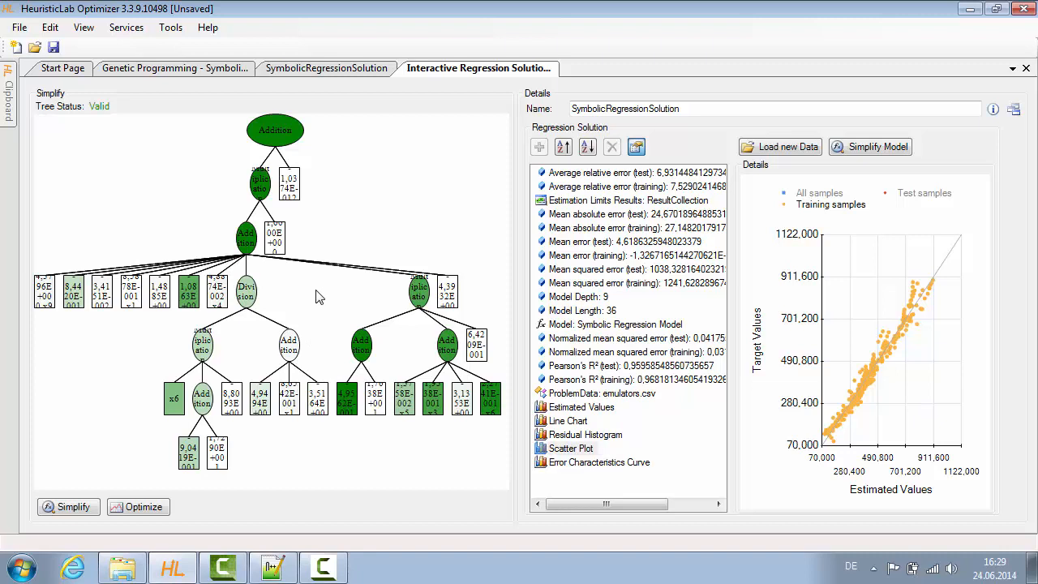
double_click(130, 299)
double_click(103, 298)
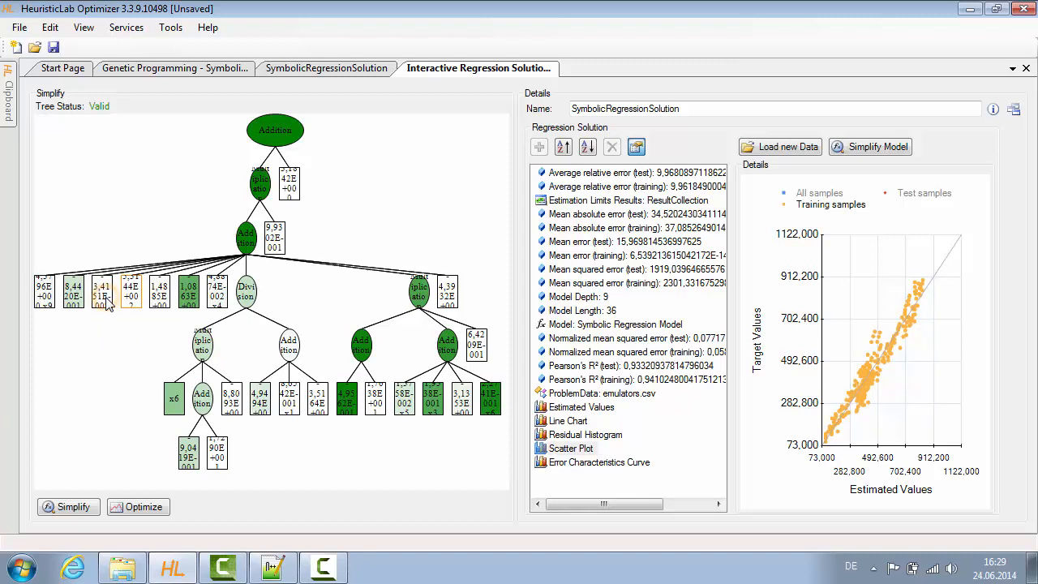
double_click(104, 299)
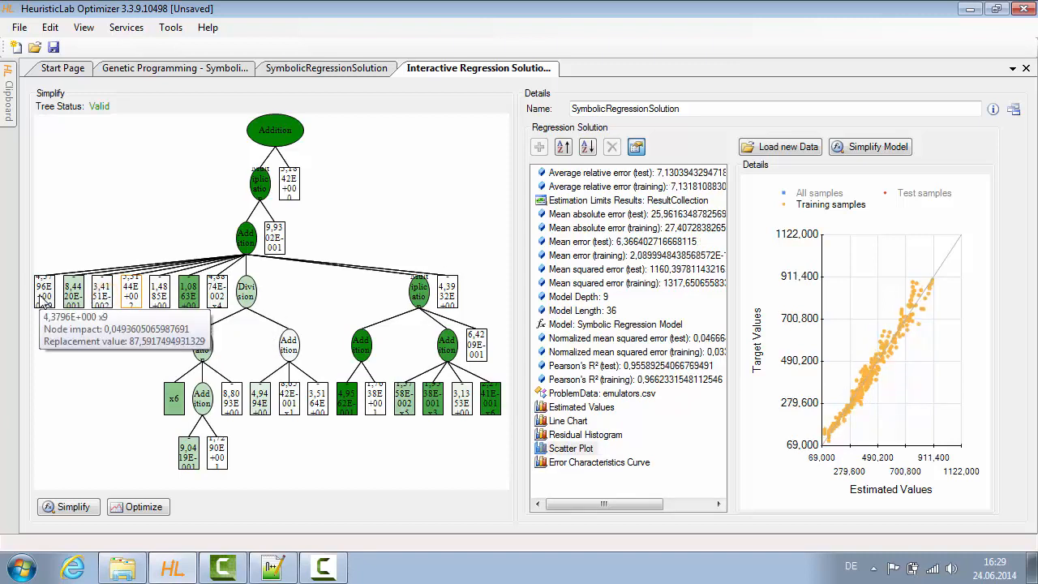
double_click(159, 299)
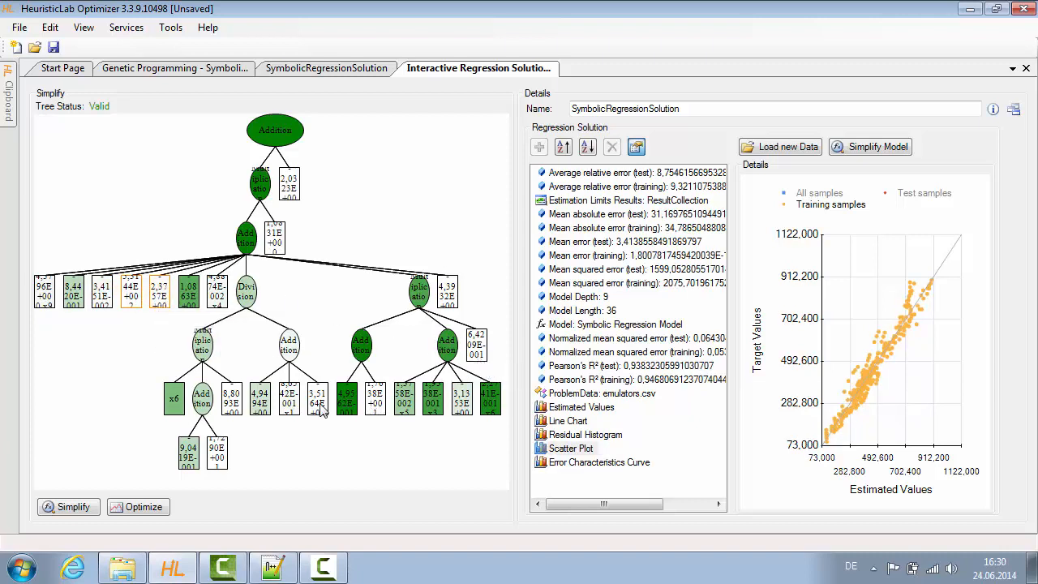
double_click(293, 401)
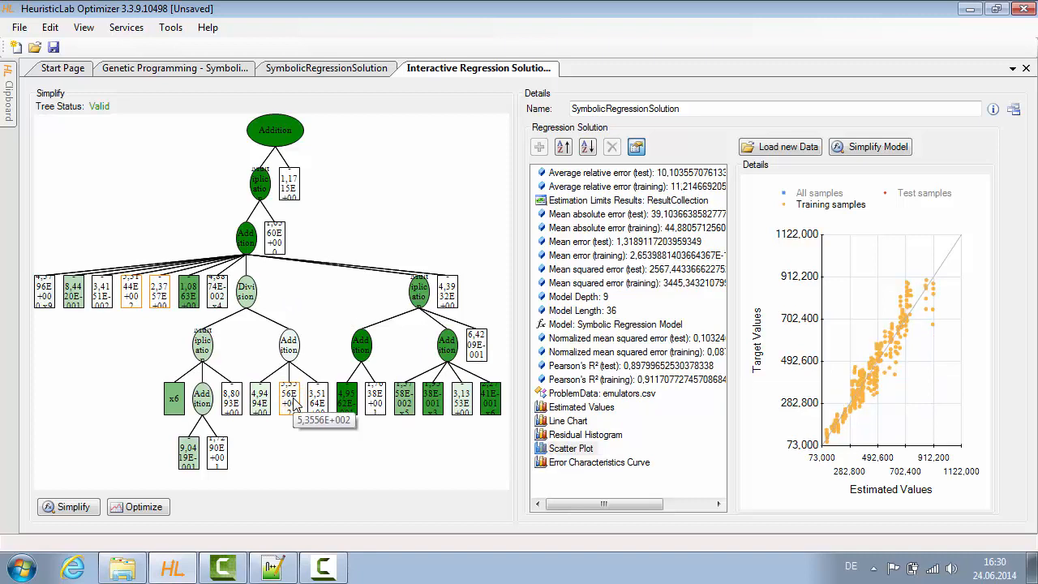
double_click(294, 401)
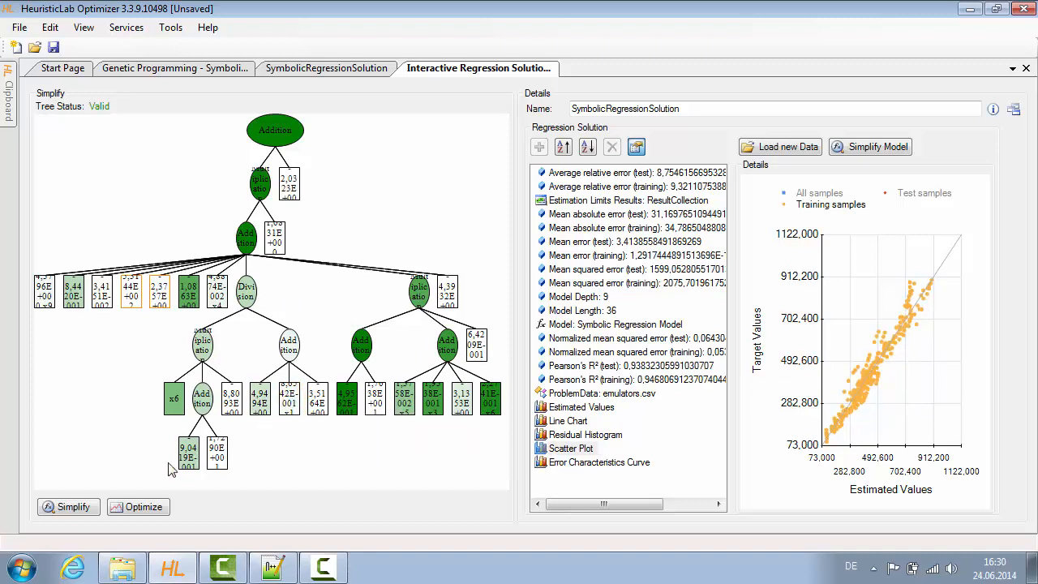
- Simplify the pruned model tree, optimize its constants and simplify it again
left_click(88, 509)
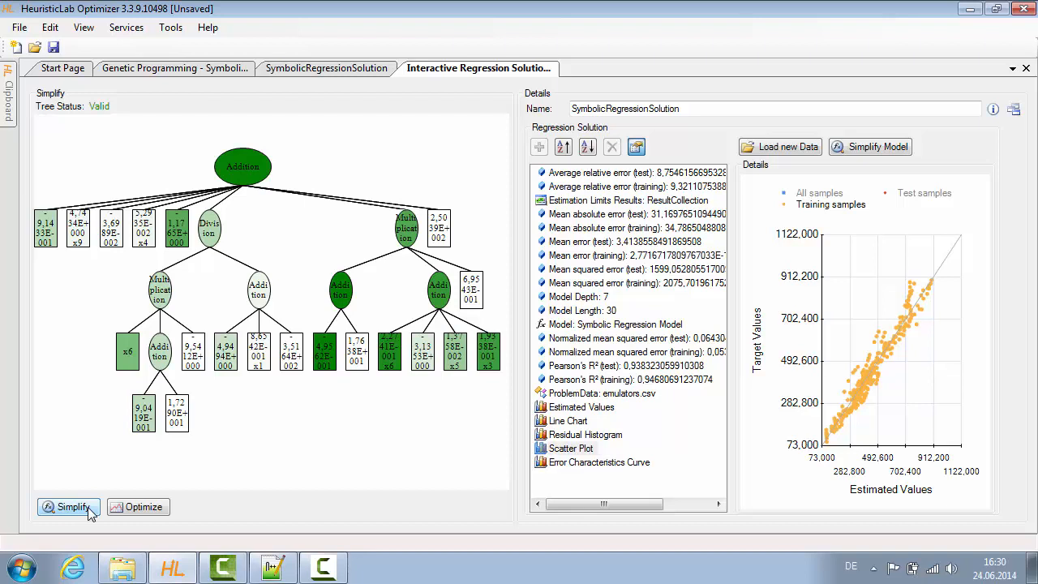
left_click(146, 510)
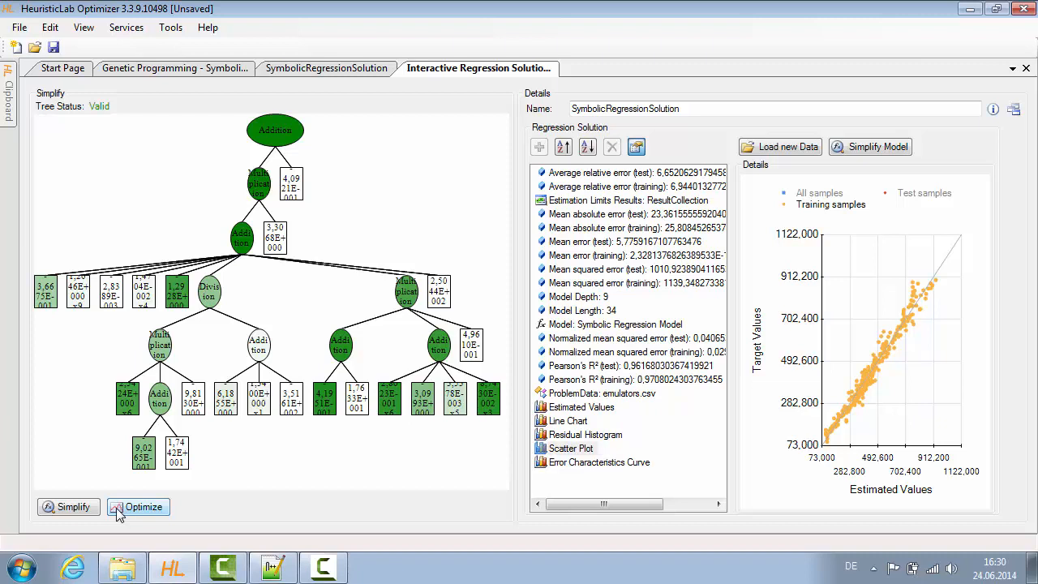
left_click(85, 507)
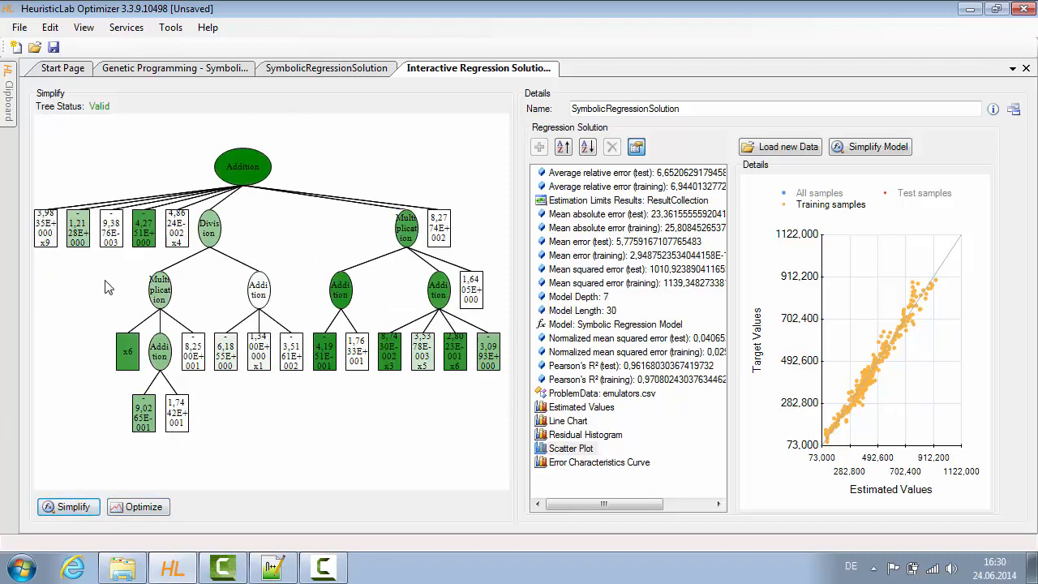
- Save the work as a HeuristicLab file named emulator in the Downloads folder
left_click(53, 47)
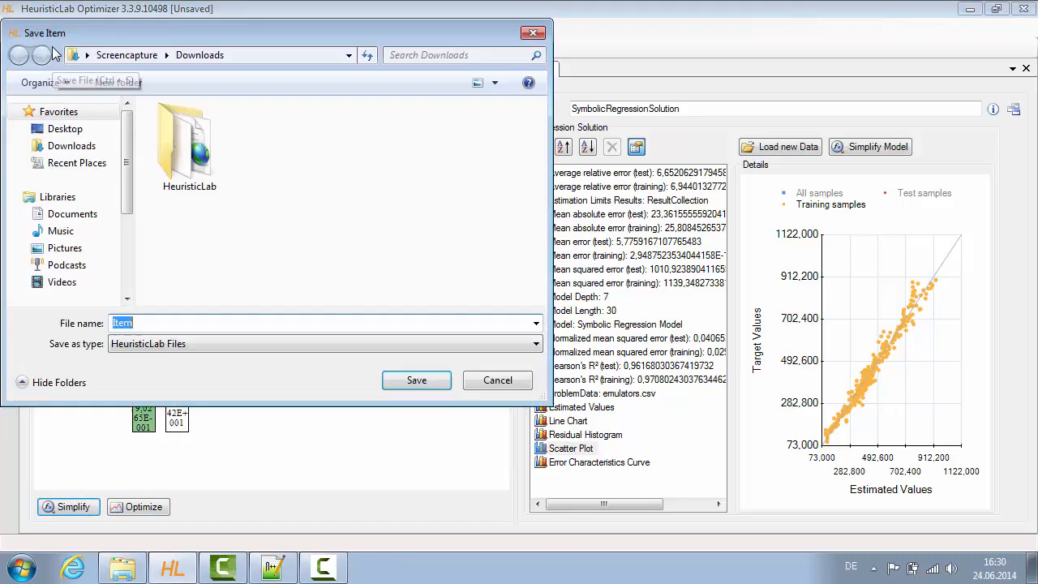
type("em")
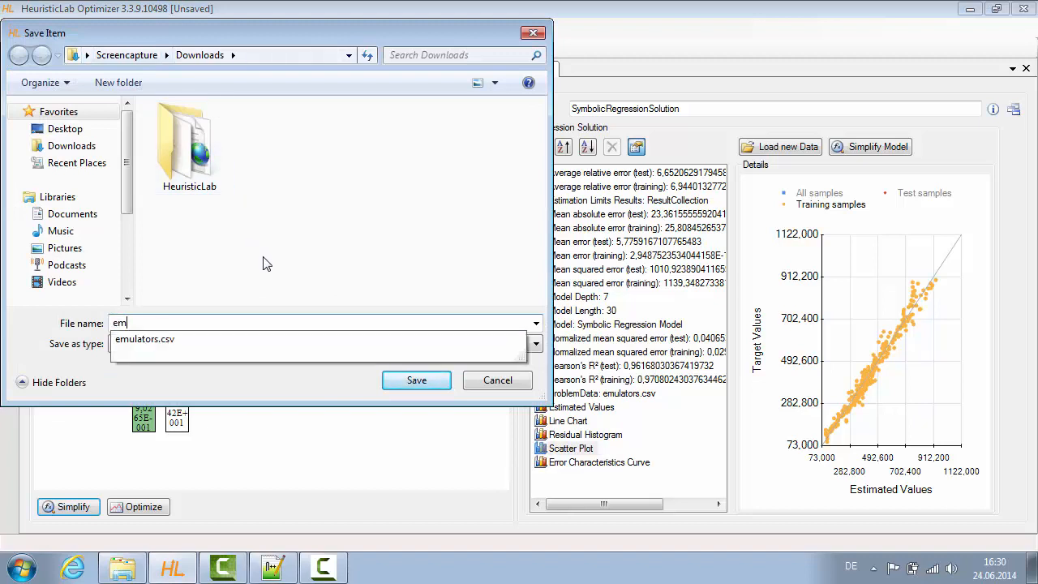
type("ulator")
left_click(422, 381)
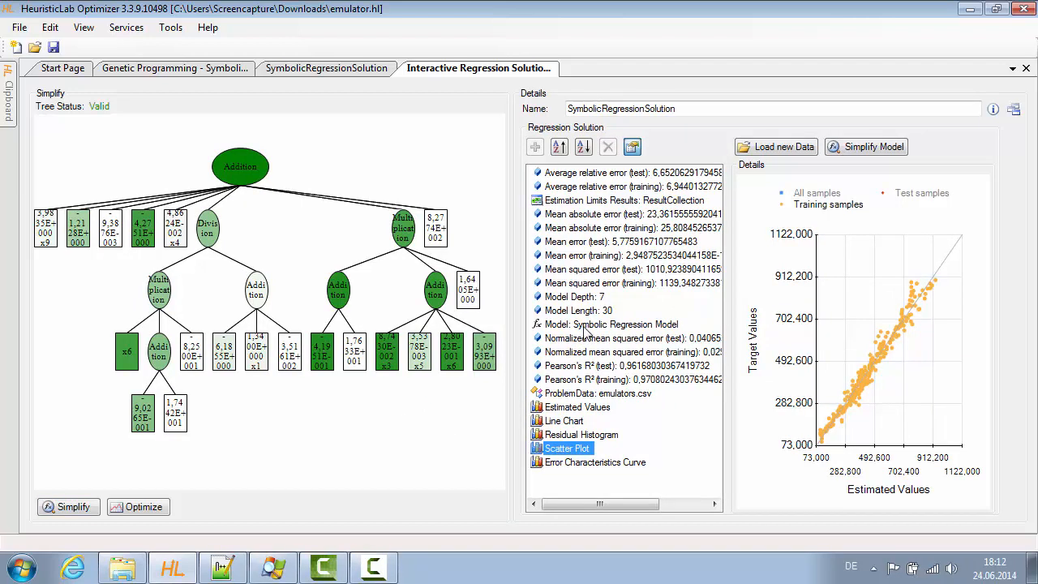
- Switch the symbolic regression model to its mathematical representation in an enlarged details area, and open it in its own view
left_click(584, 328)
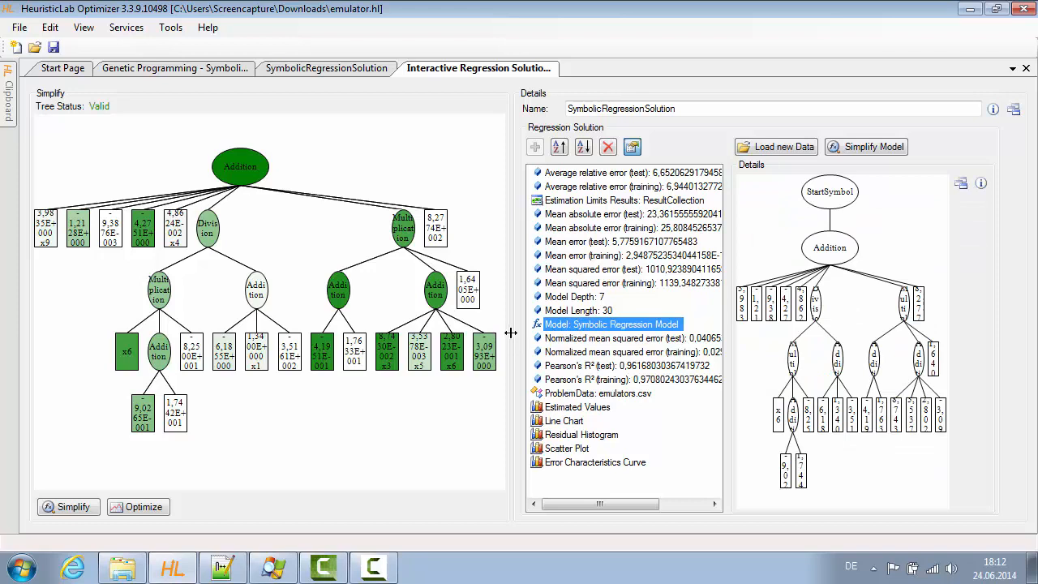
left_click_drag(511, 330, 338, 357)
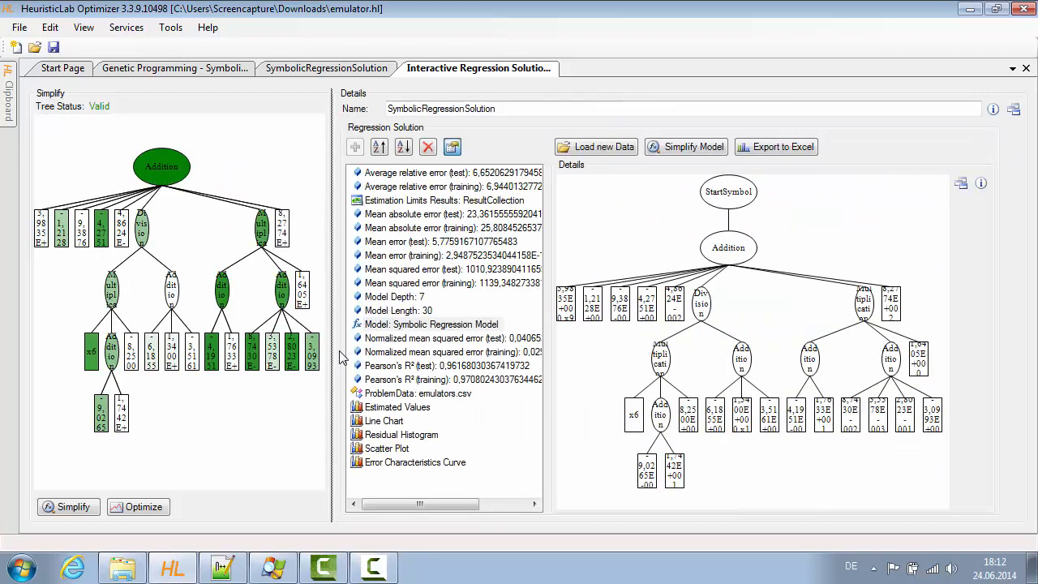
right_click(966, 194)
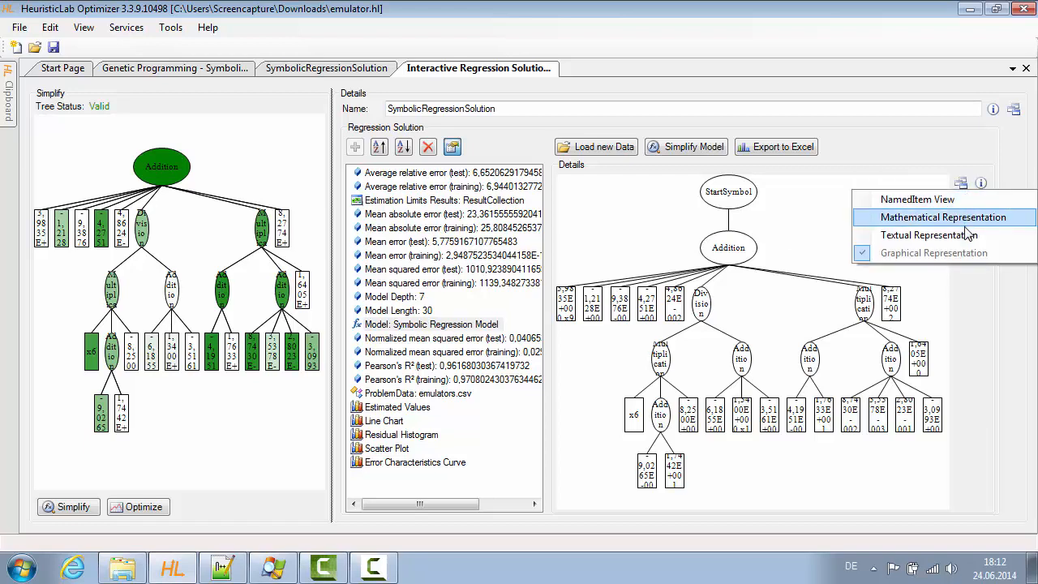
left_click(1011, 218)
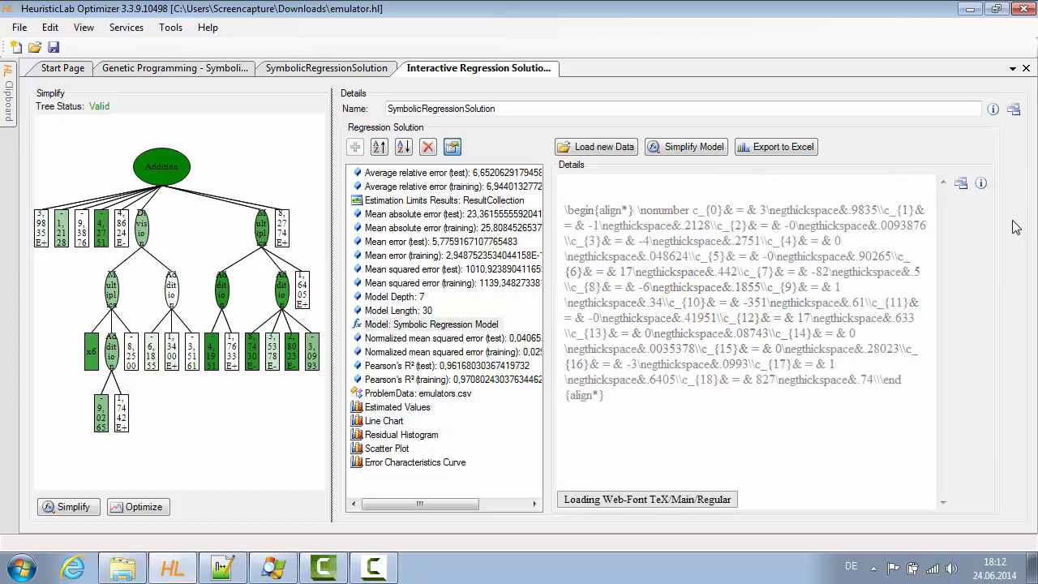
left_click(962, 186)
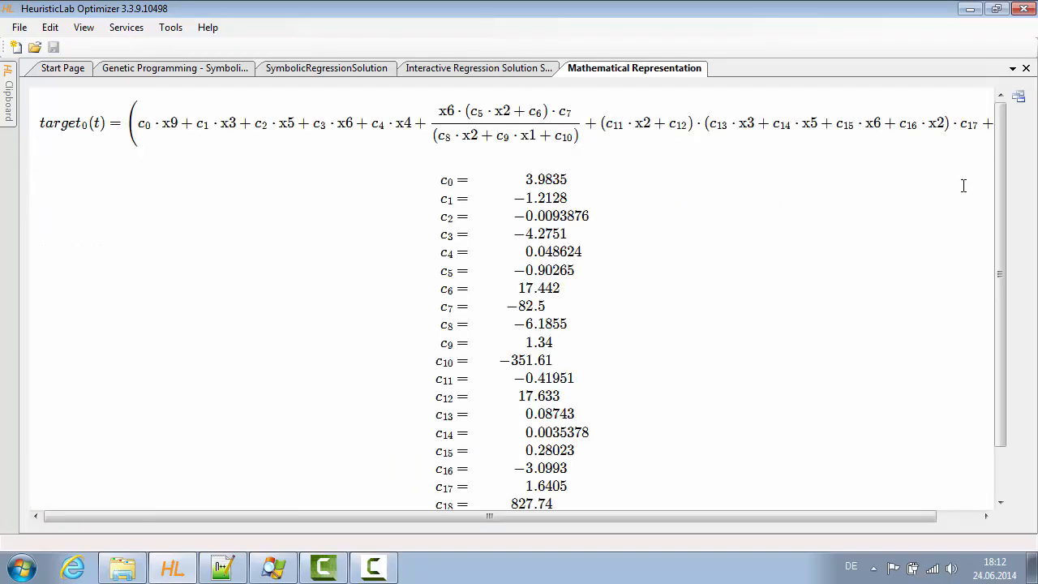
- View the model's textual representation with the MATLAB, Excel and LaTeX string formatters, and close that view
left_click(1019, 98)
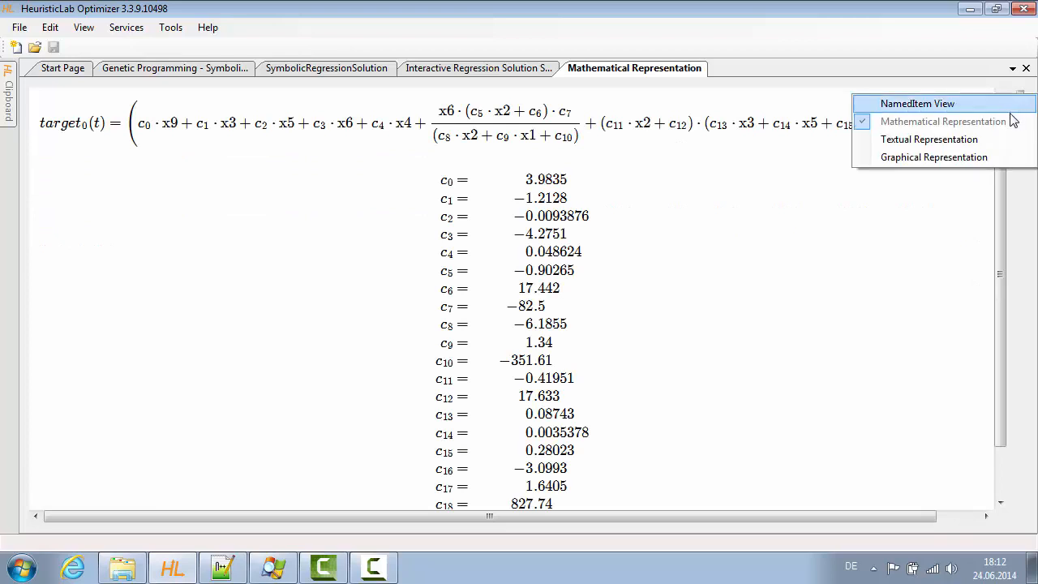
left_click(1005, 138)
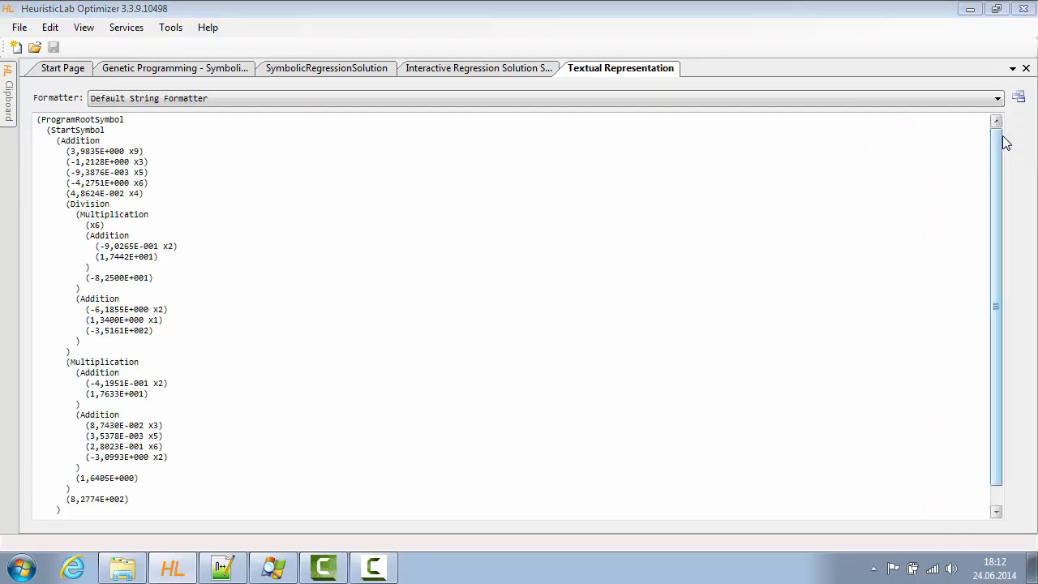
left_click(385, 100)
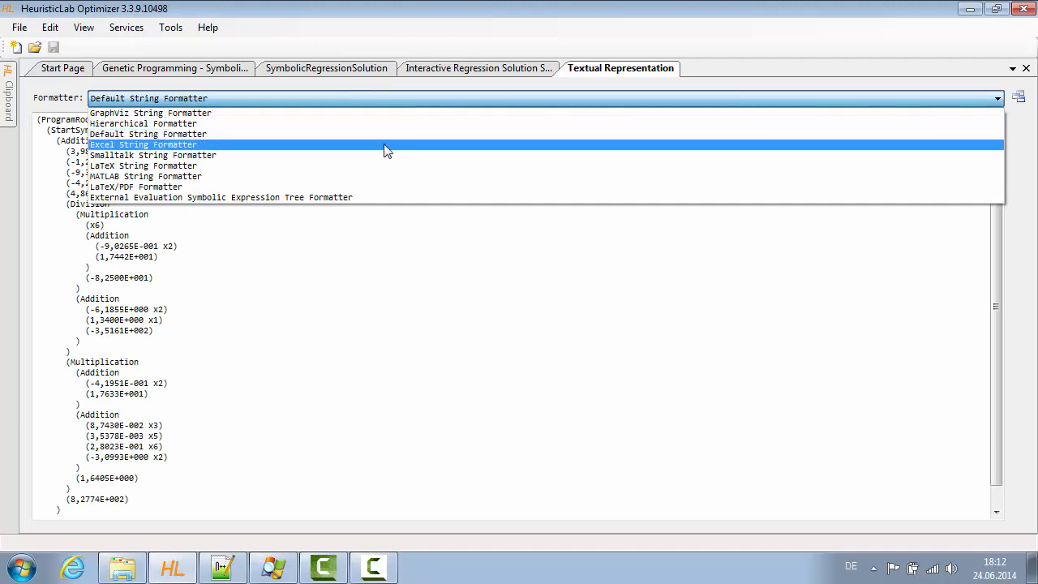
left_click(382, 183)
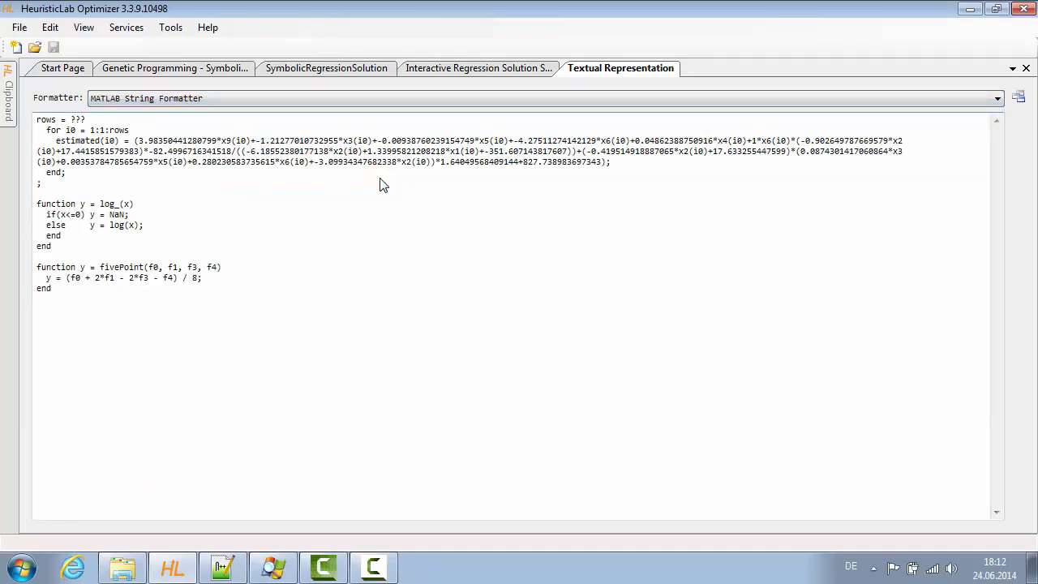
left_click(379, 98)
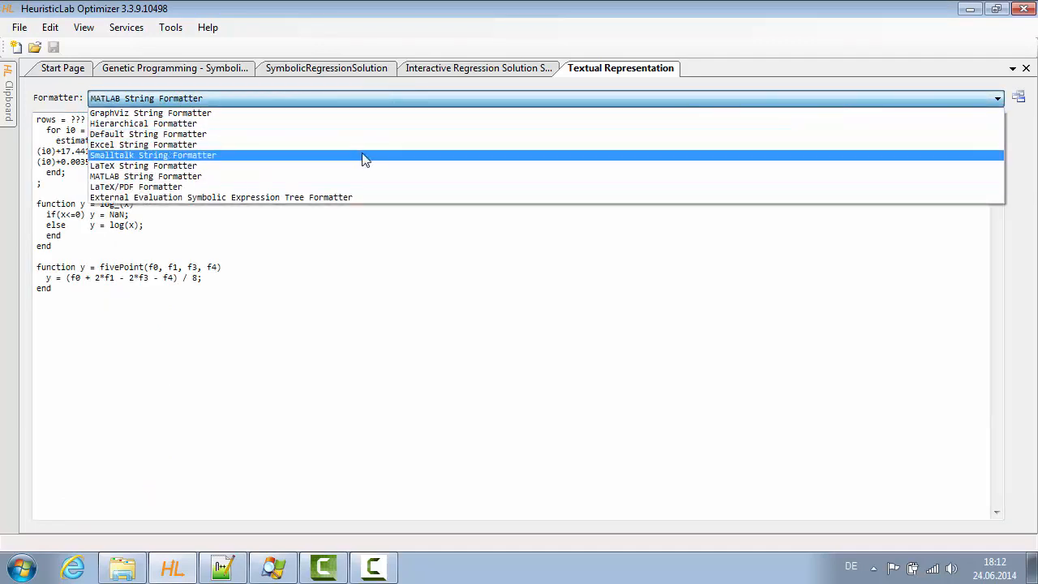
left_click(364, 146)
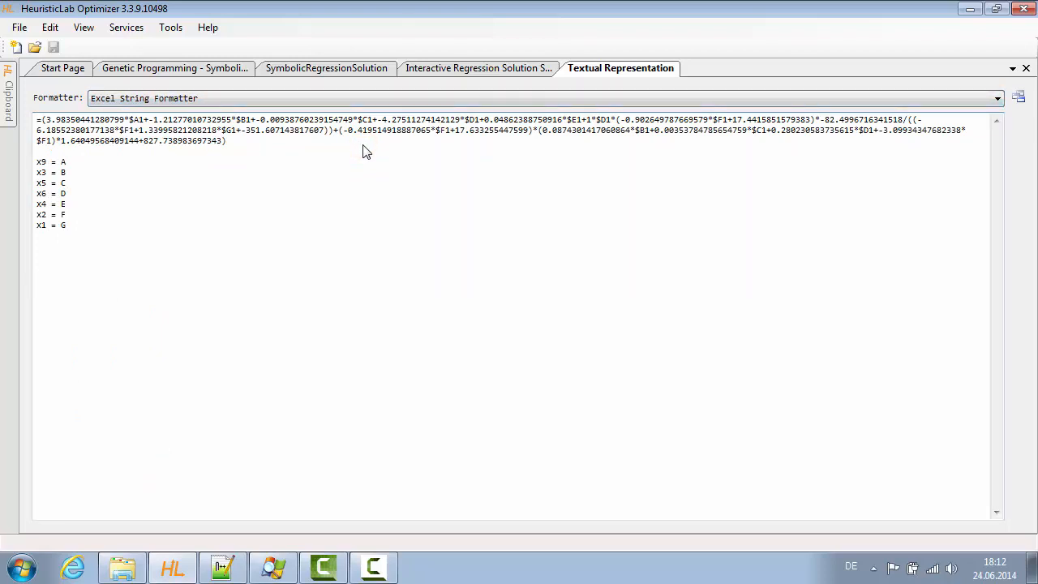
left_click(370, 97)
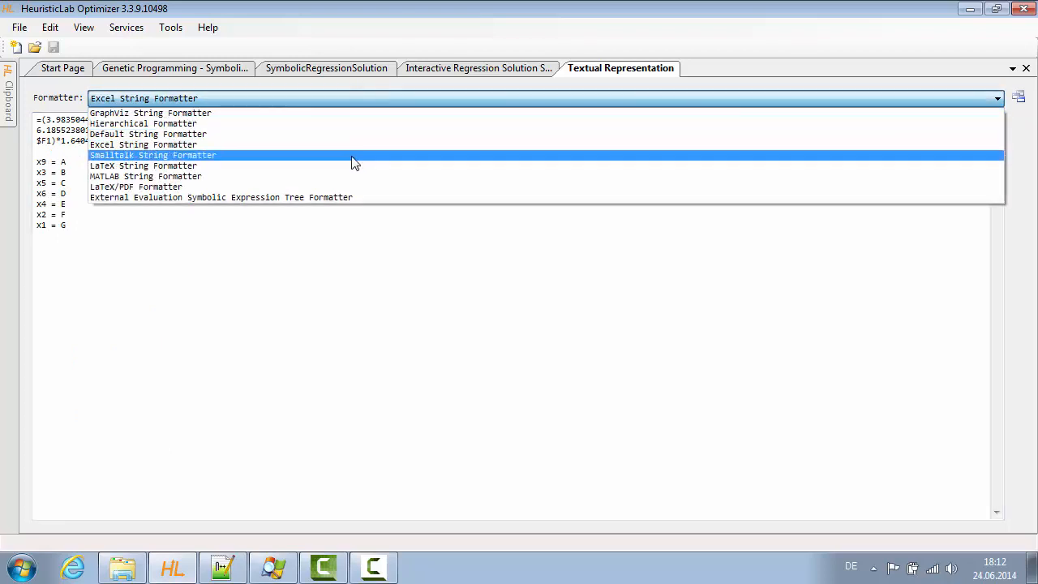
left_click(355, 166)
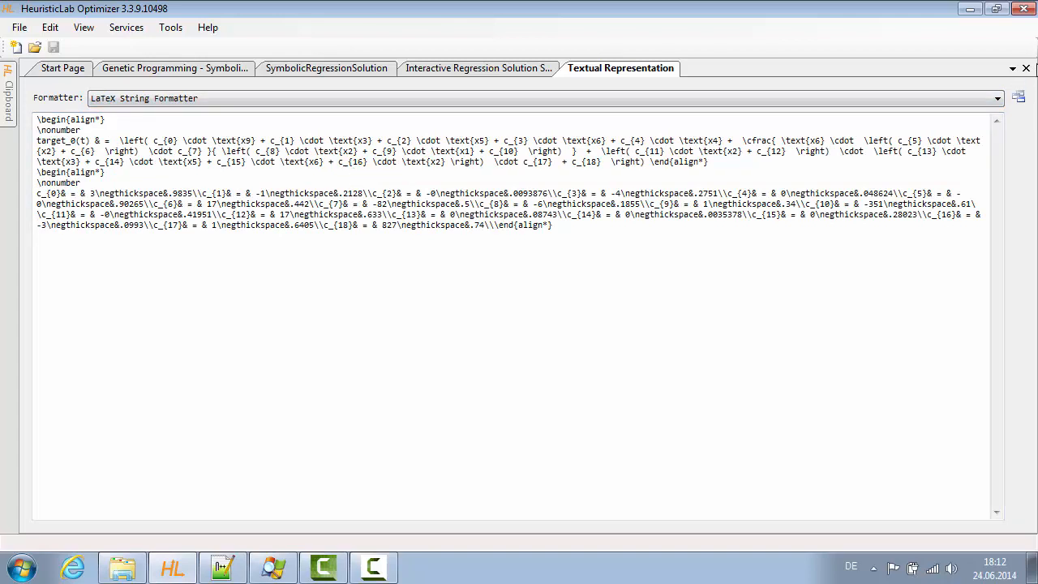
left_click(1026, 68)
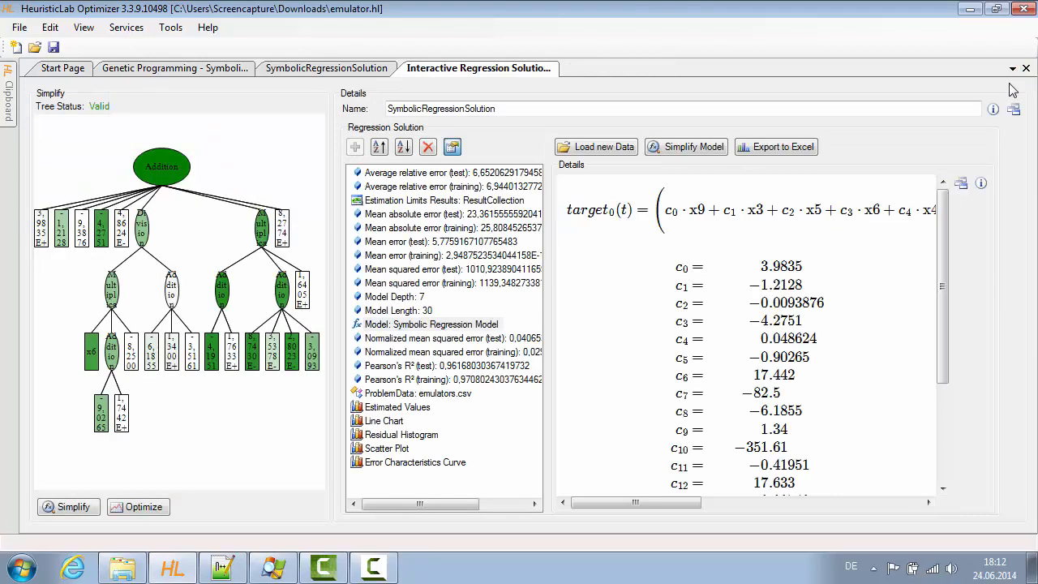
- Export the regression solution as the Excel 2007 file emulator in the Downloads folder, and open the exported workbook in Excel
left_click(790, 154)
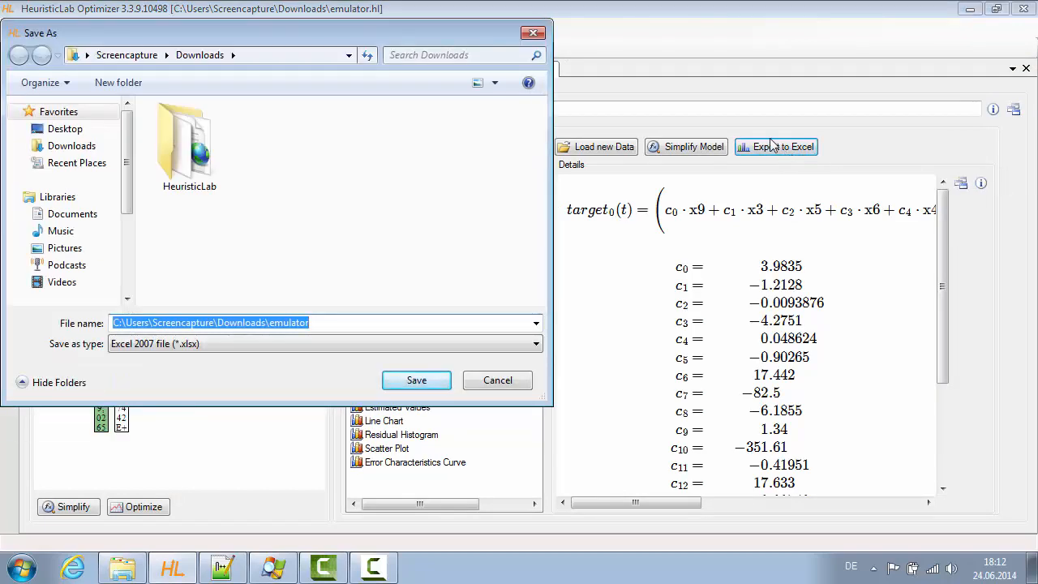
key("Return")
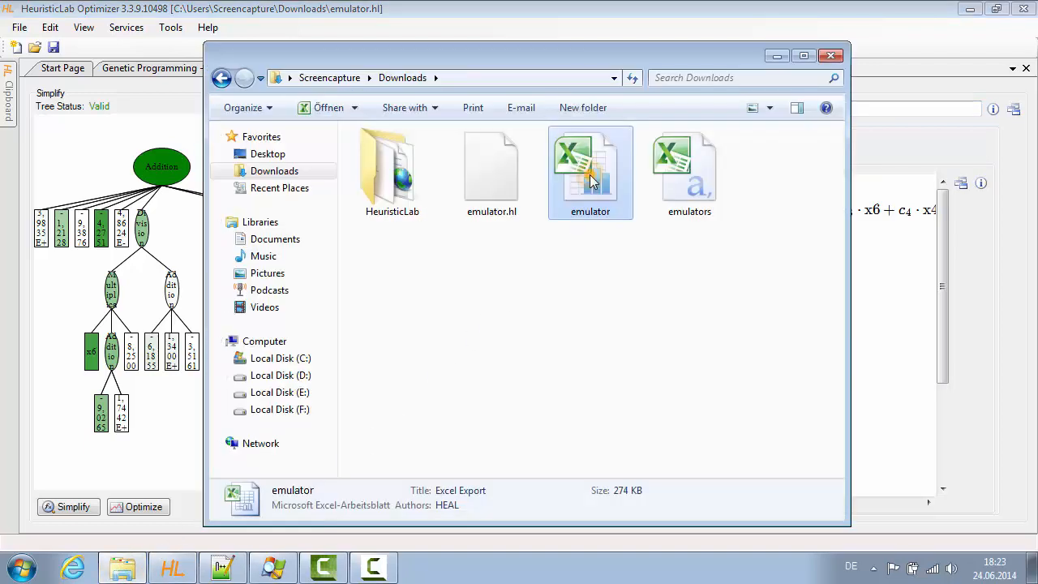
double_click(591, 180)
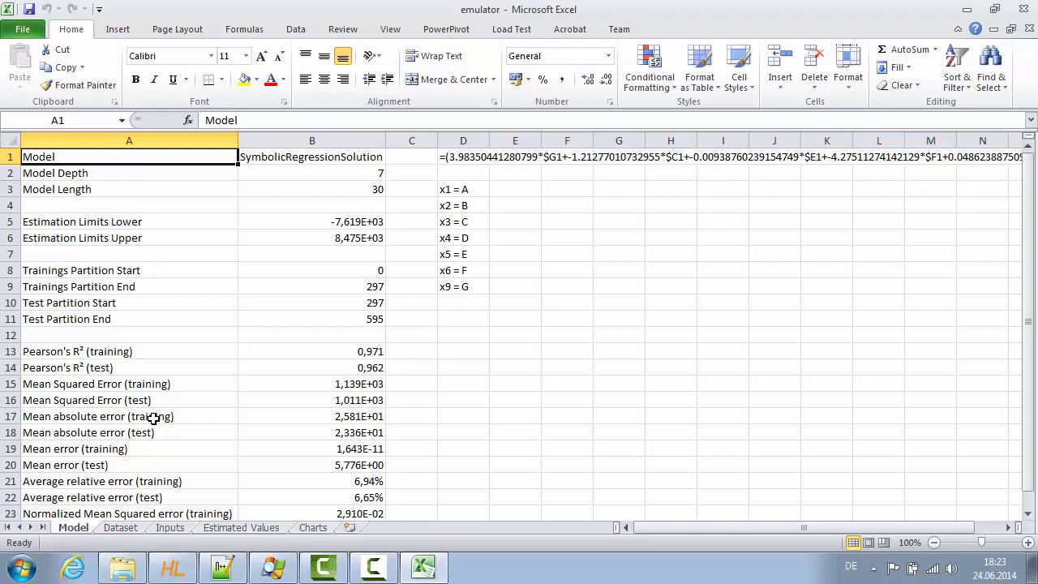
- Look through the Dataset and Estimated Values sheets and inspect the formula of the first unbounded estimated value in cell I2
left_click(122, 528)
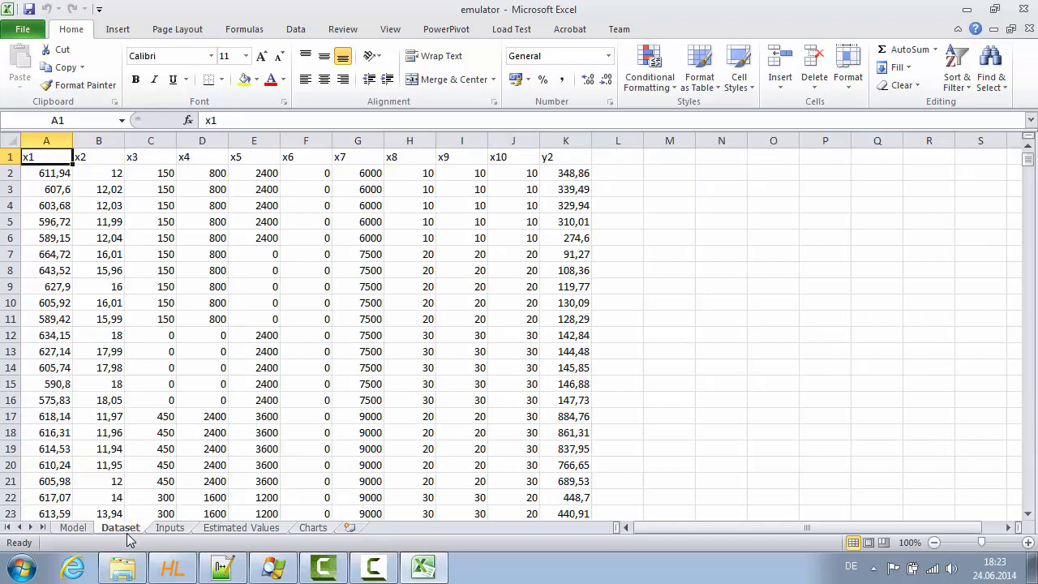
left_click(217, 531)
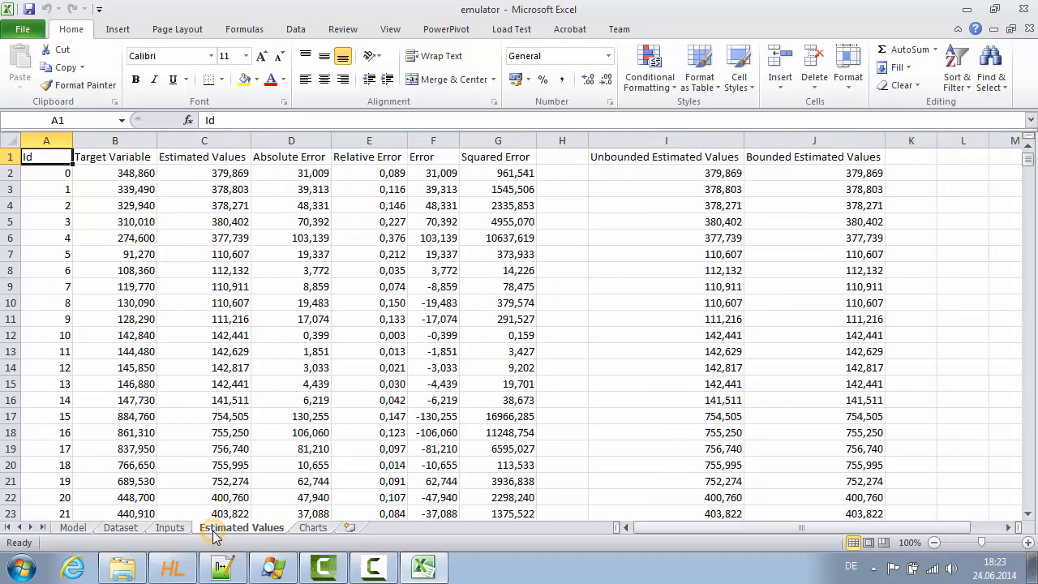
left_click(640, 180)
double_click(641, 172)
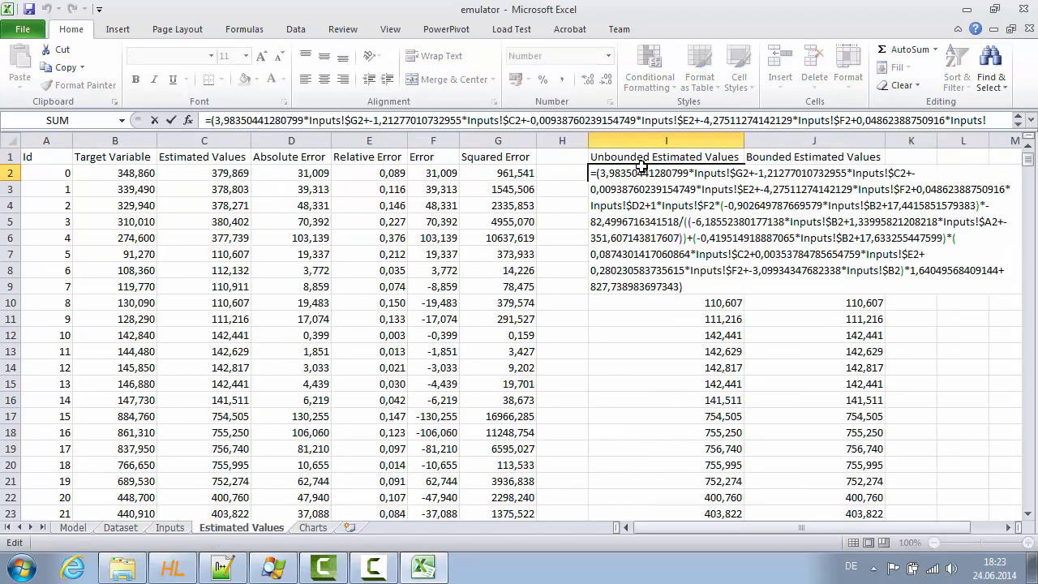
key("Escape")
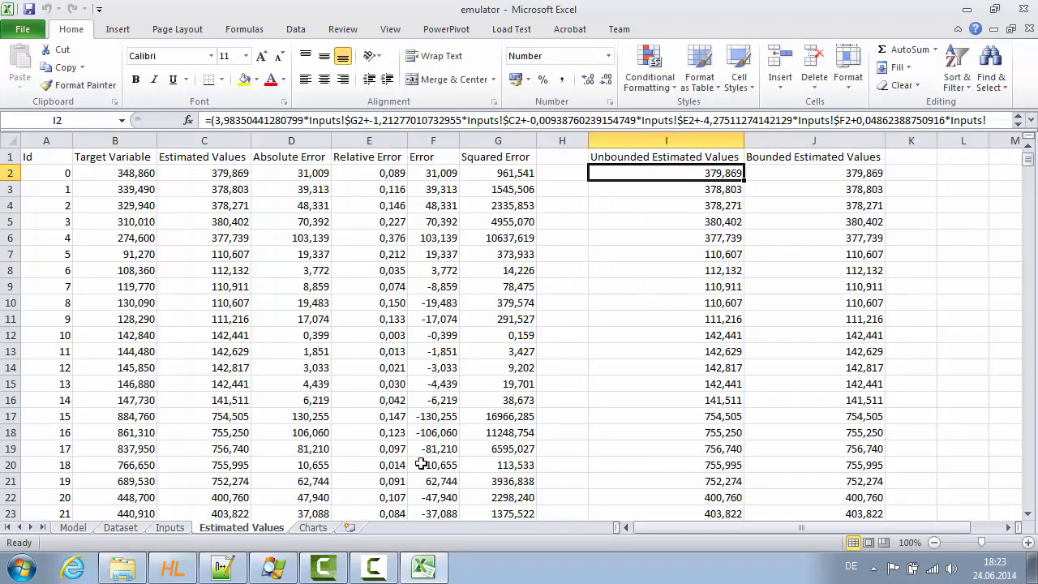
- View the line chart and the scatter plot on the Charts sheet of the exported workbook
left_click(329, 528)
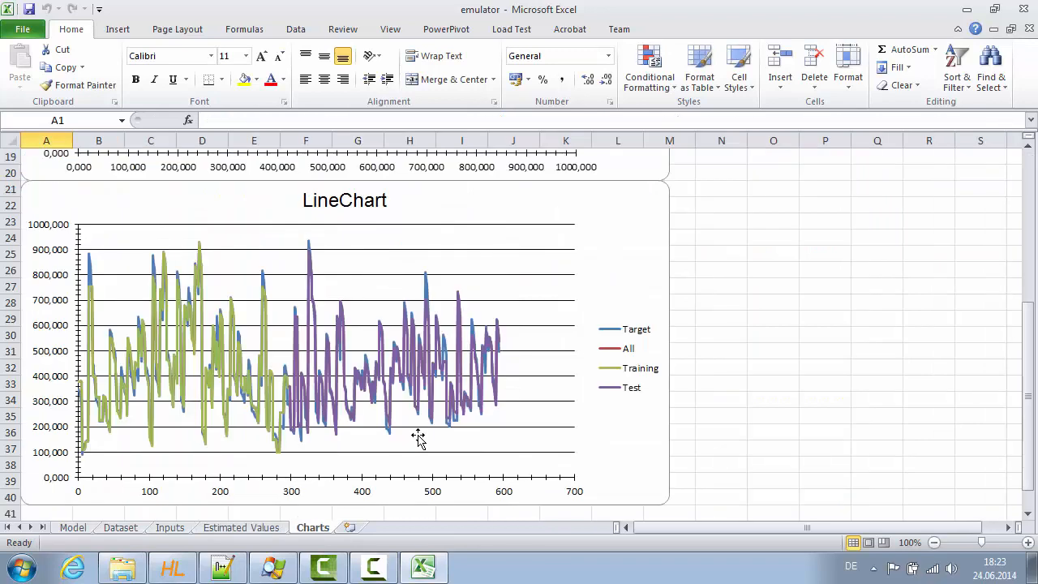
scroll(418, 438, "up", 6)
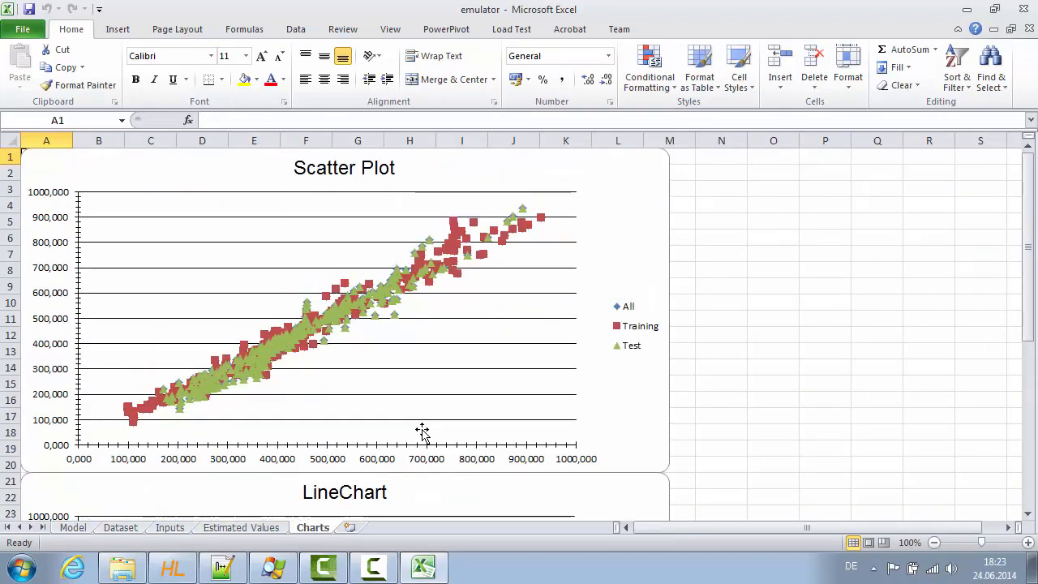